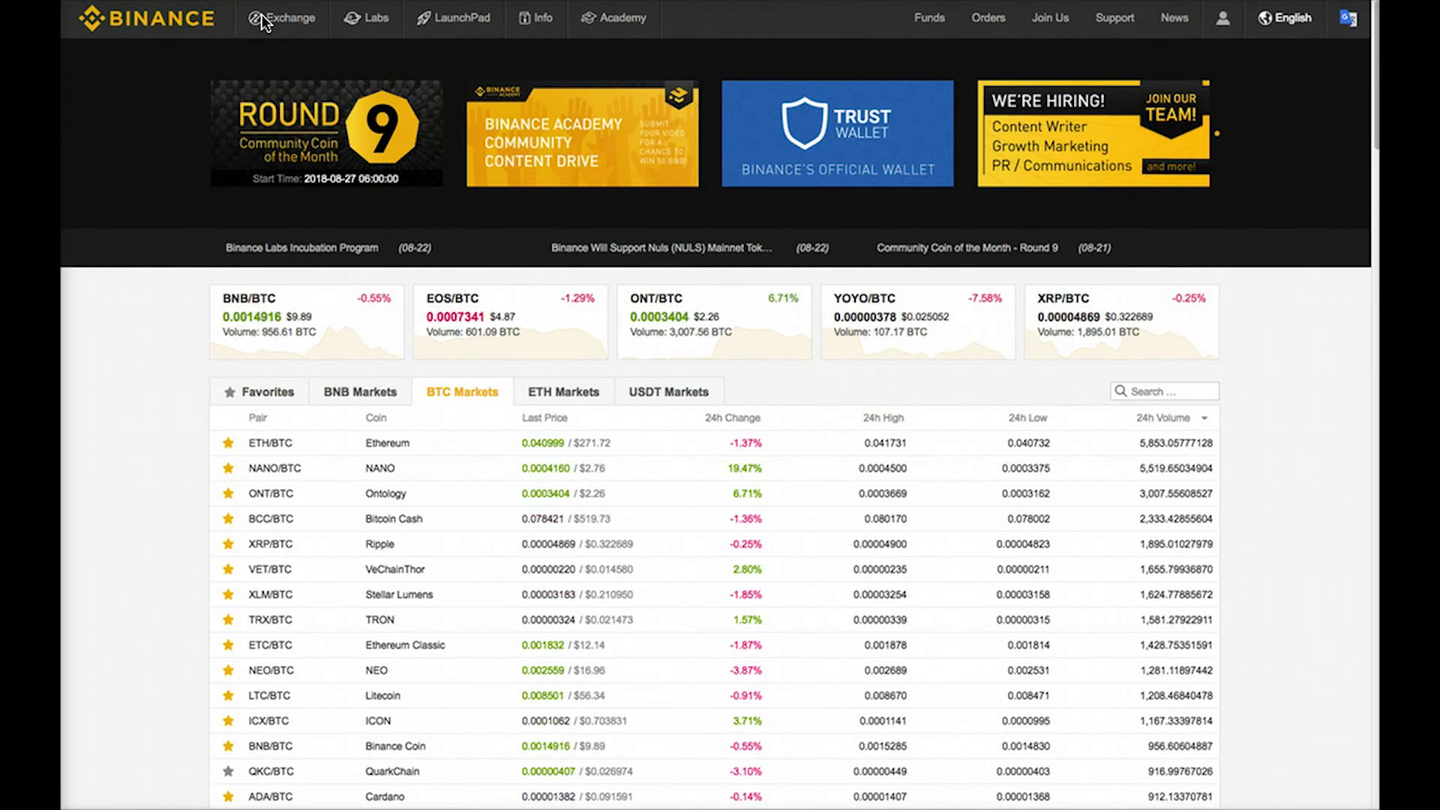
left_click(264, 21)
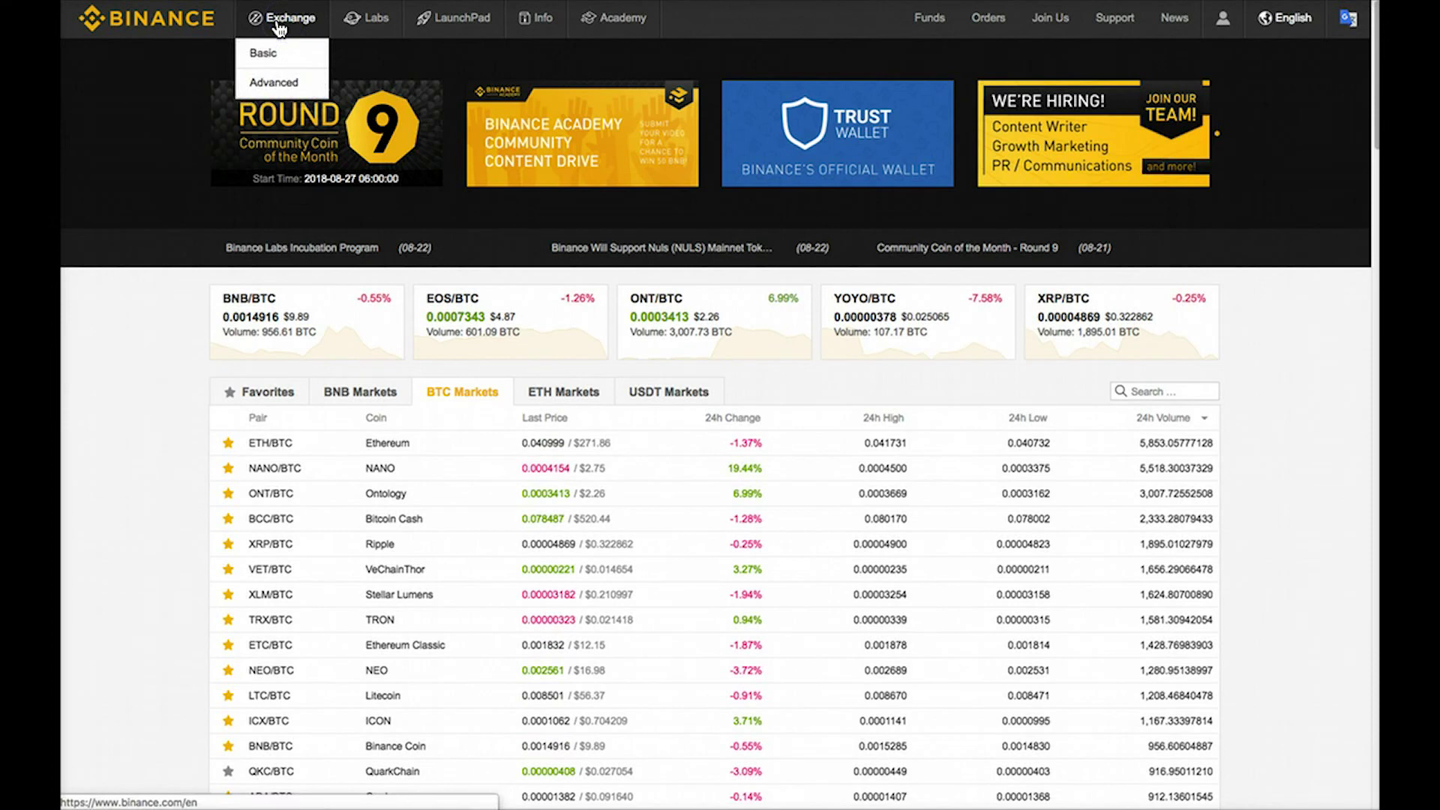
left_click(279, 56)
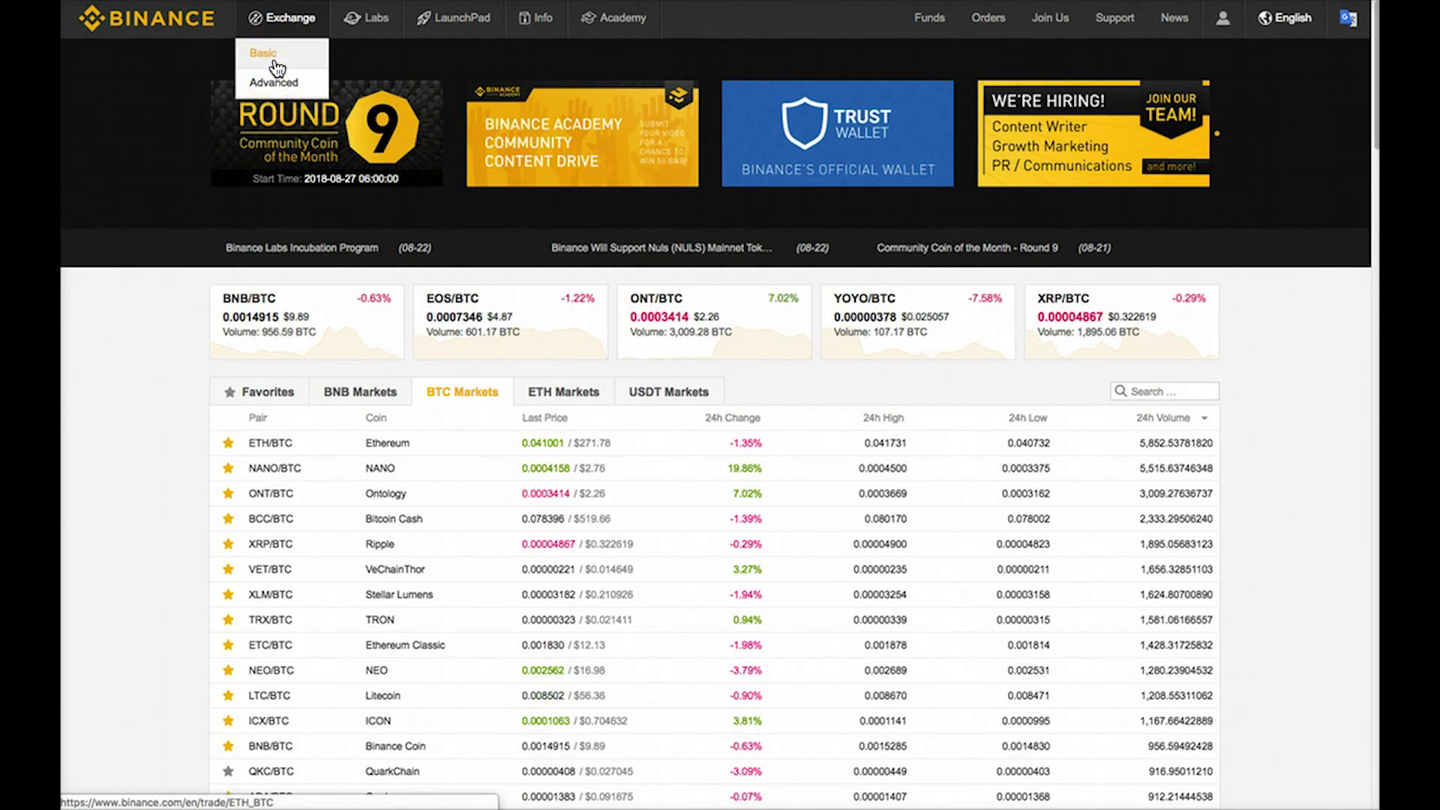
left_click(357, 18)
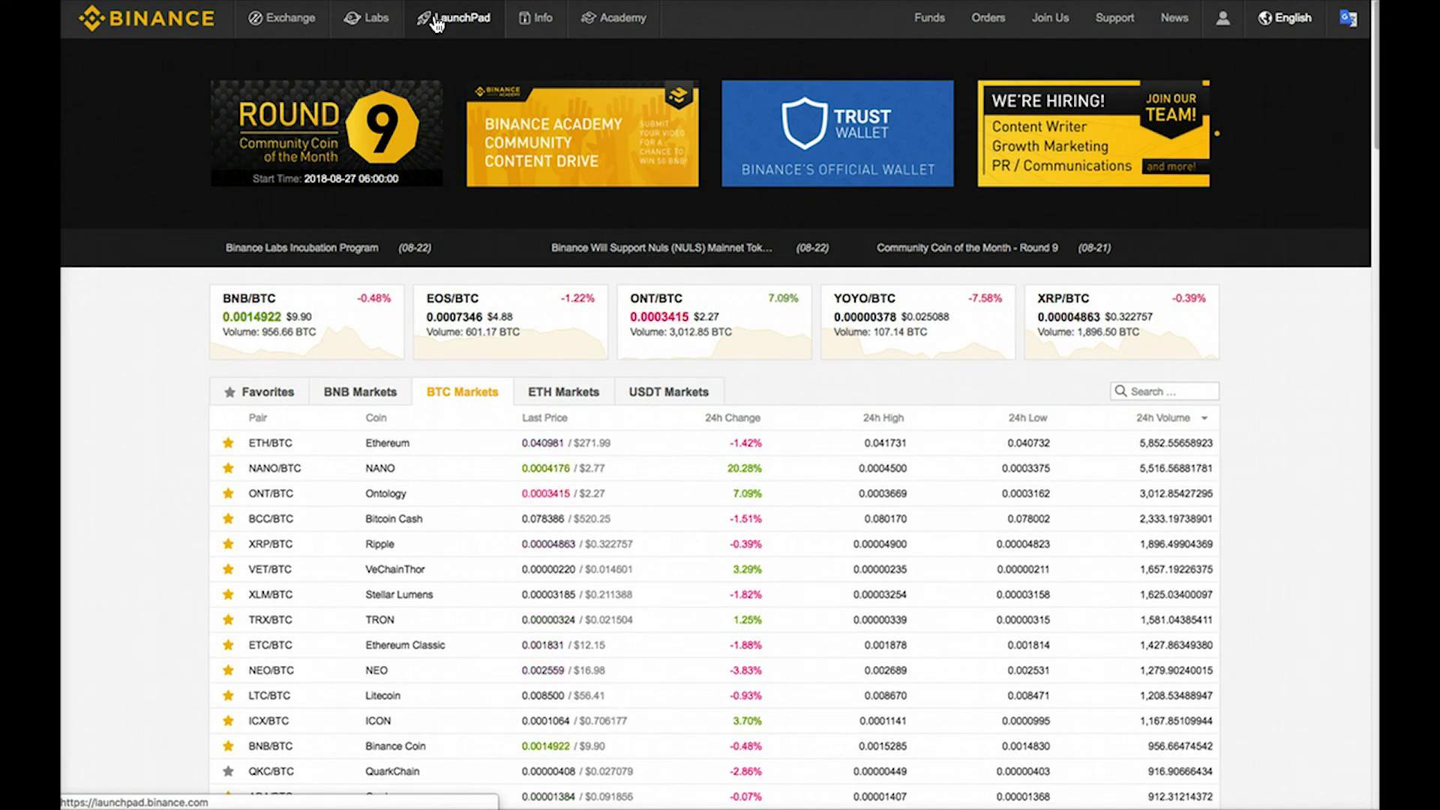
Step: Open the Binance Info ranking of top cryptocurrencies by market capitalization and view the overview page of XRP
left_click(520, 21)
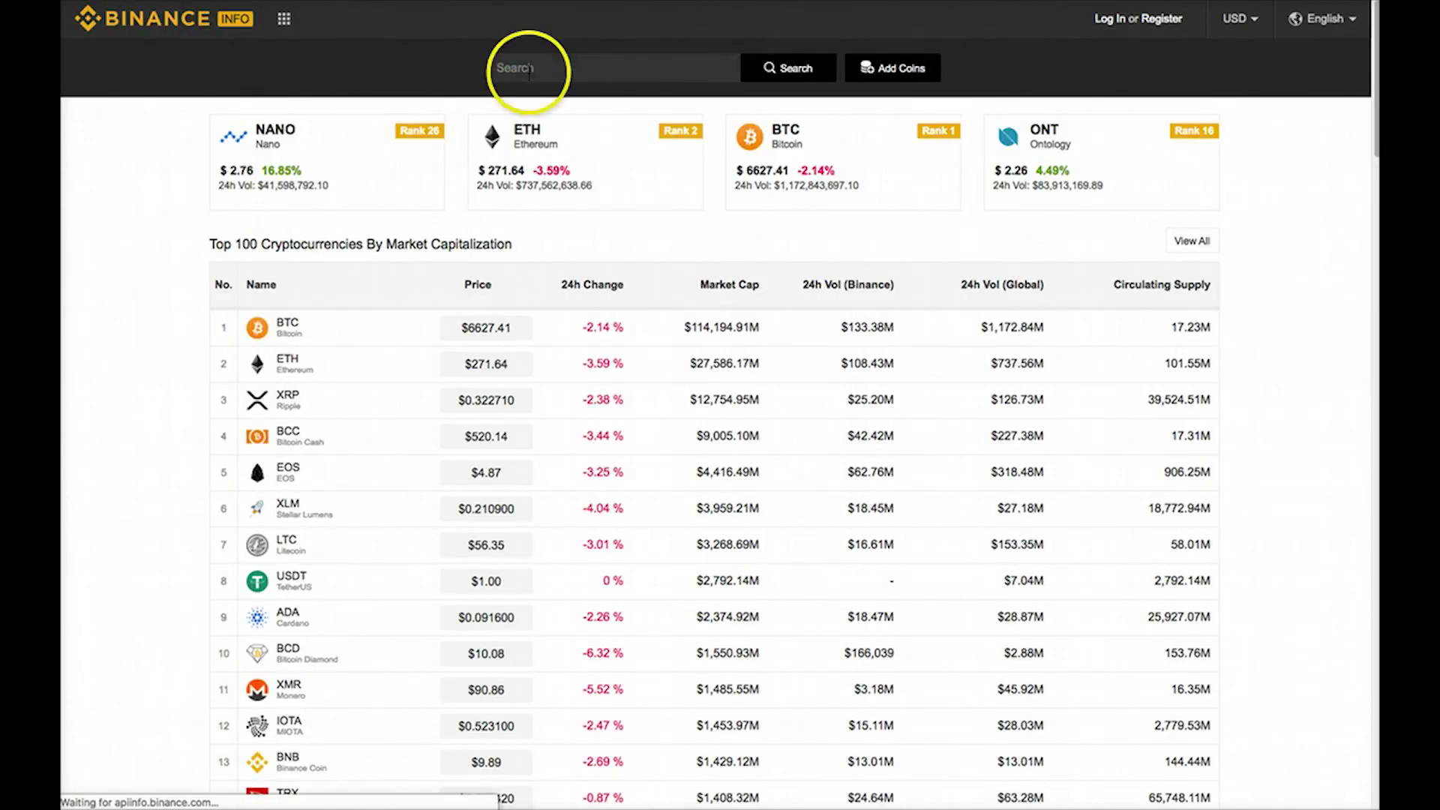
scroll(553, 360, "down", 2)
scroll(559, 358, "down", 2)
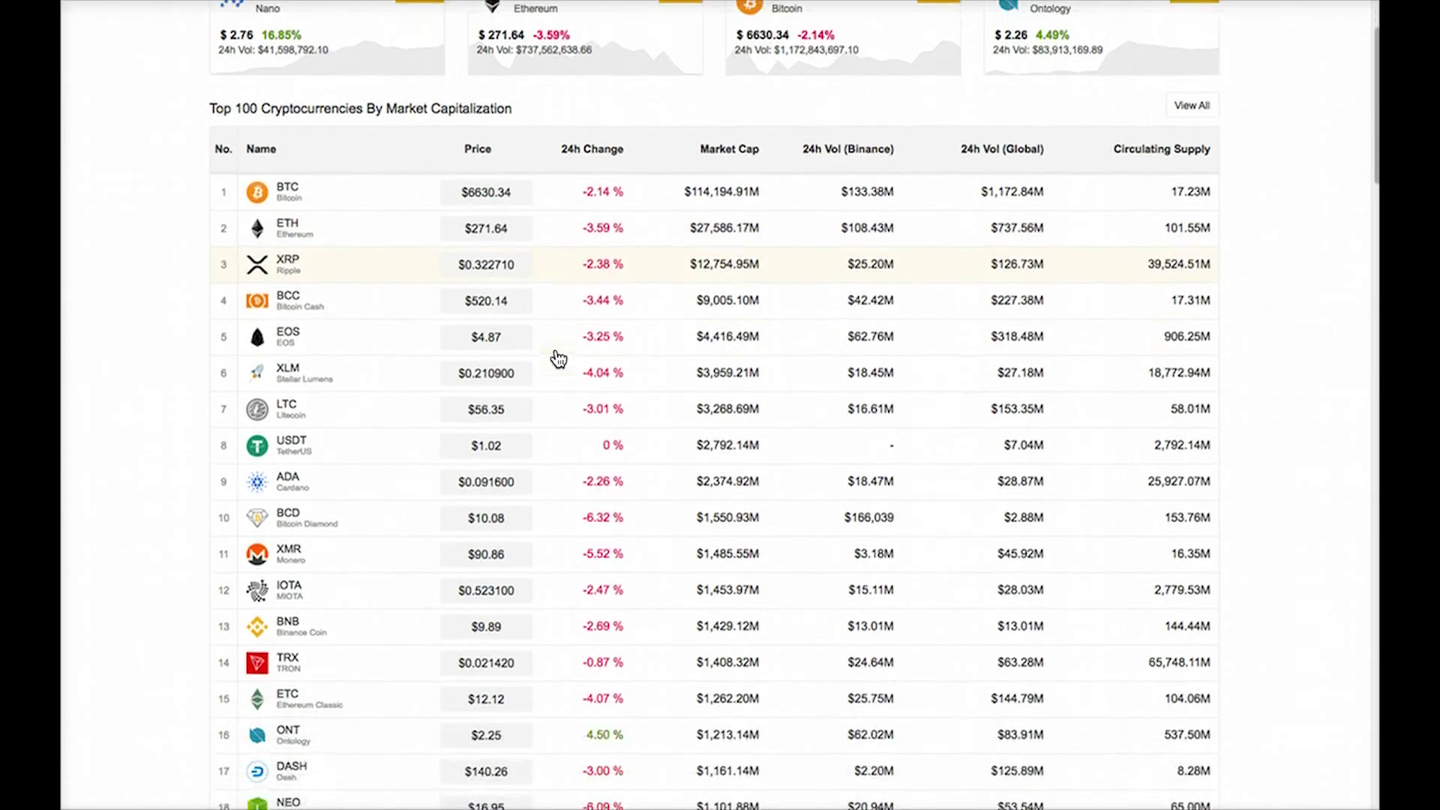
left_click(325, 229)
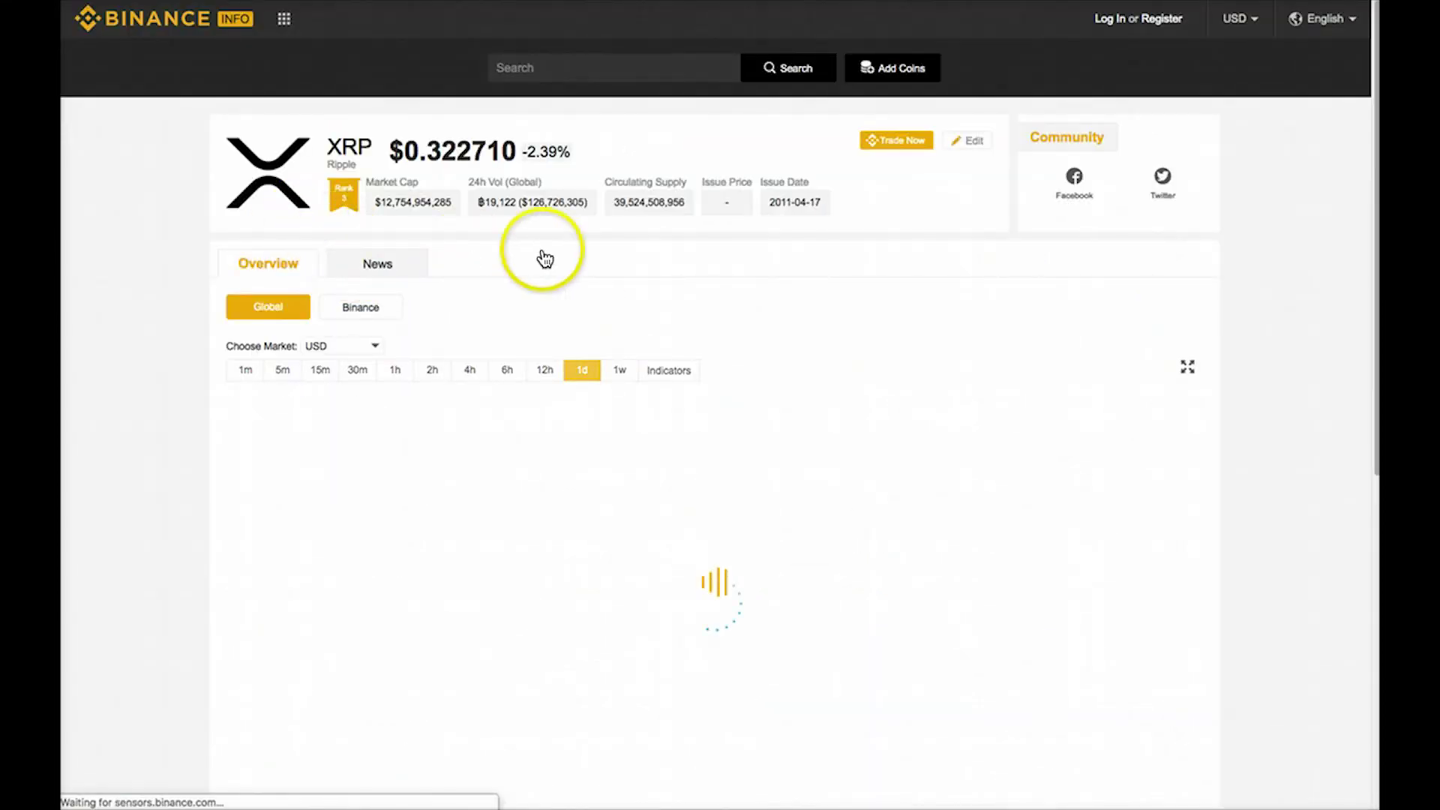
scroll(540, 259, "down", 1)
left_click(395, 225)
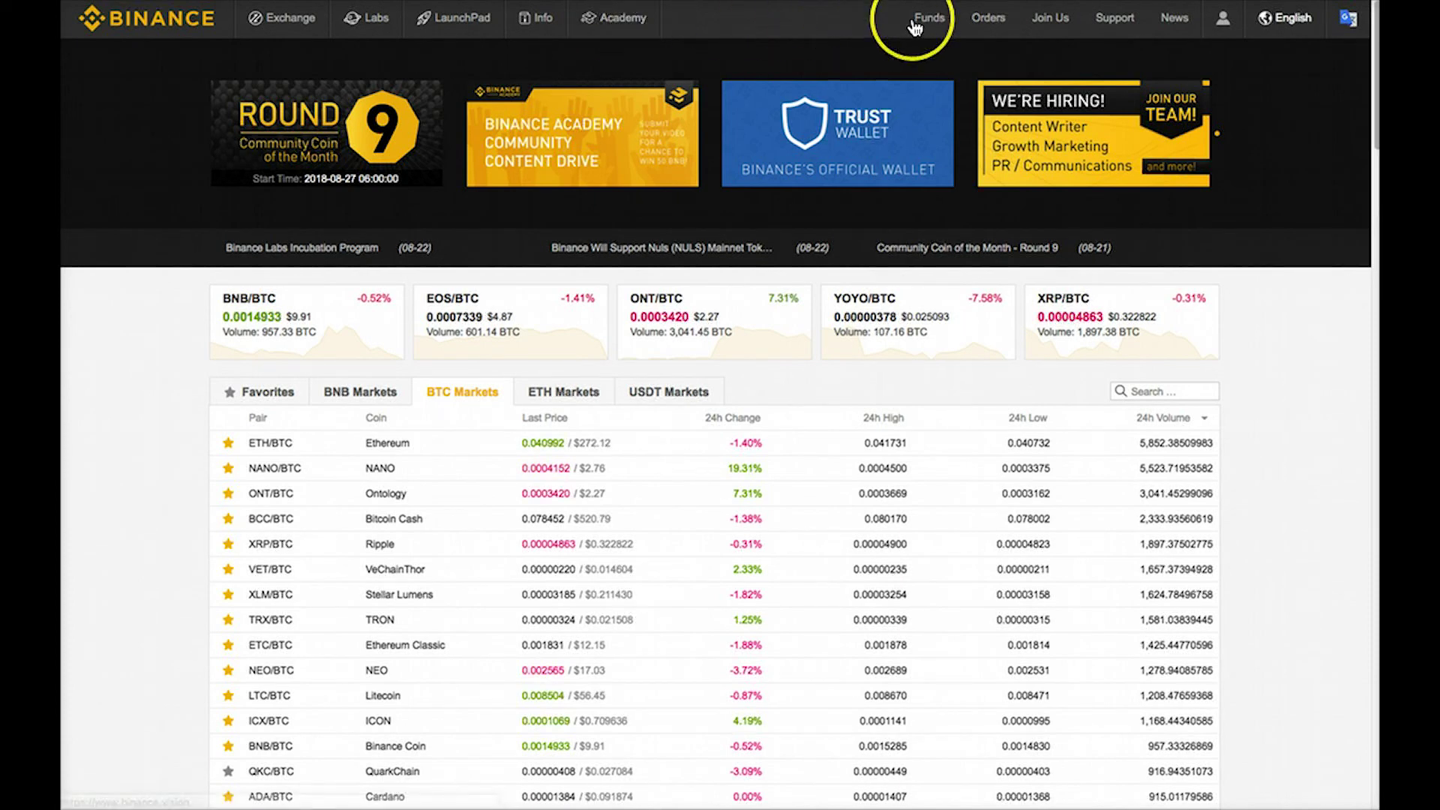
mouse_move(923, 23)
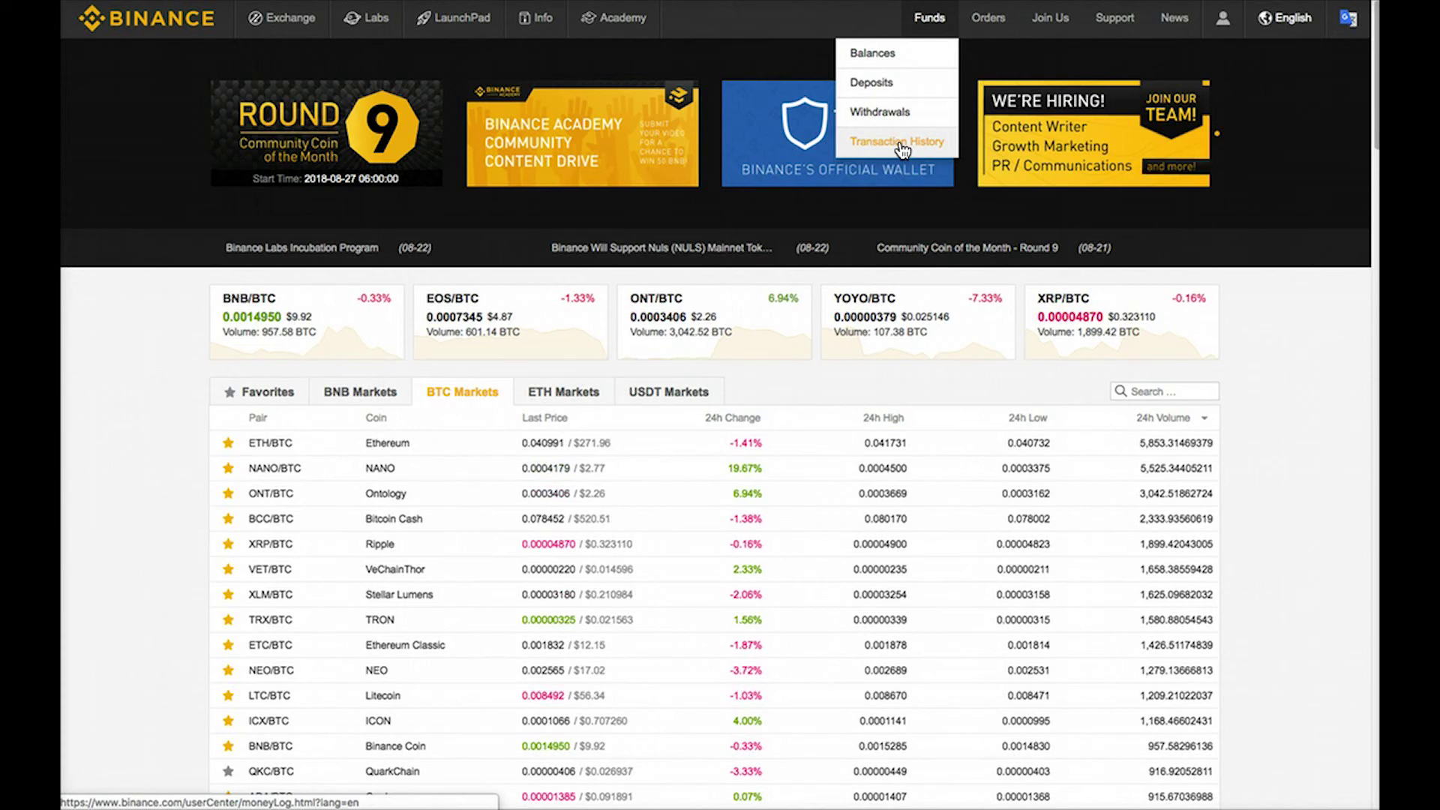
left_click(987, 28)
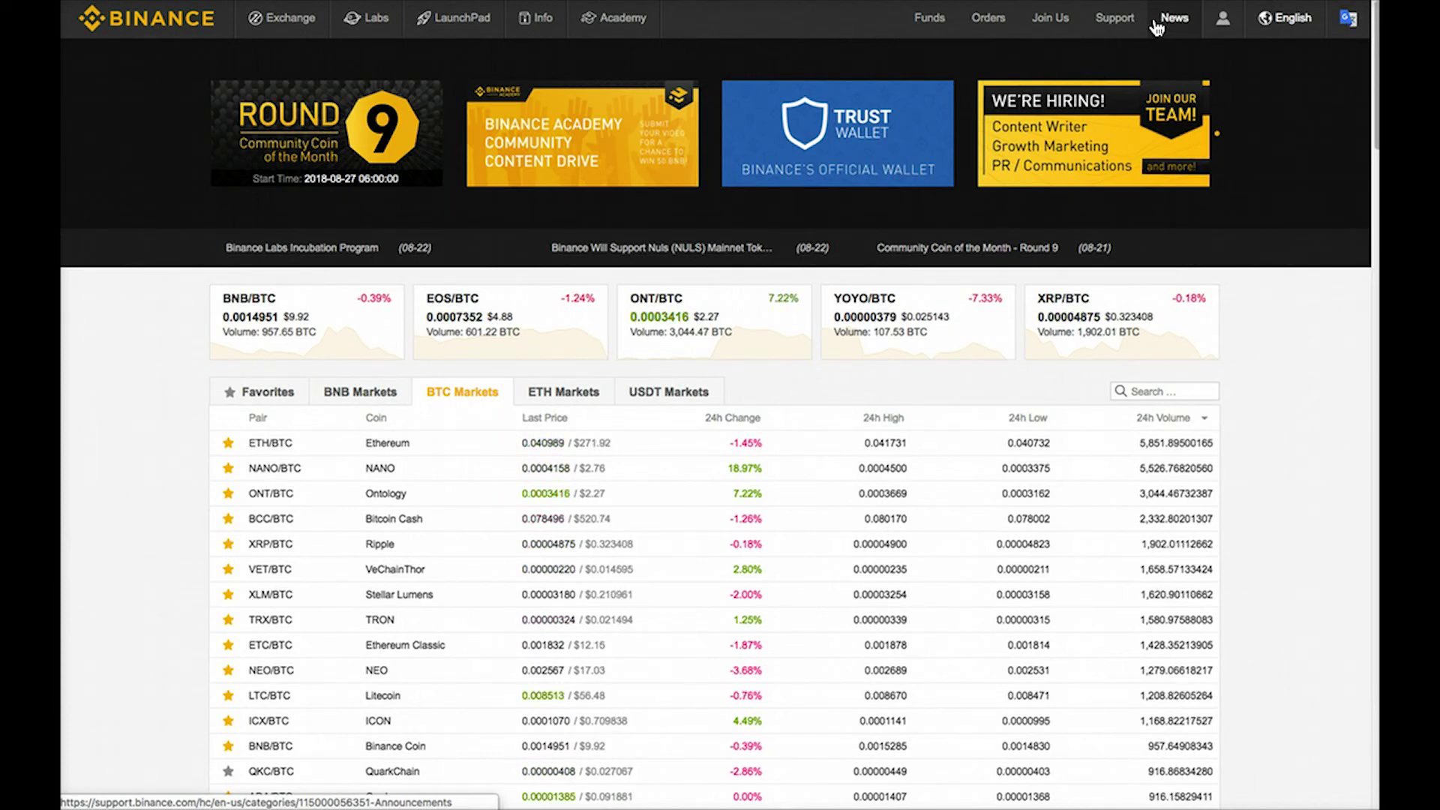
left_click(1219, 24)
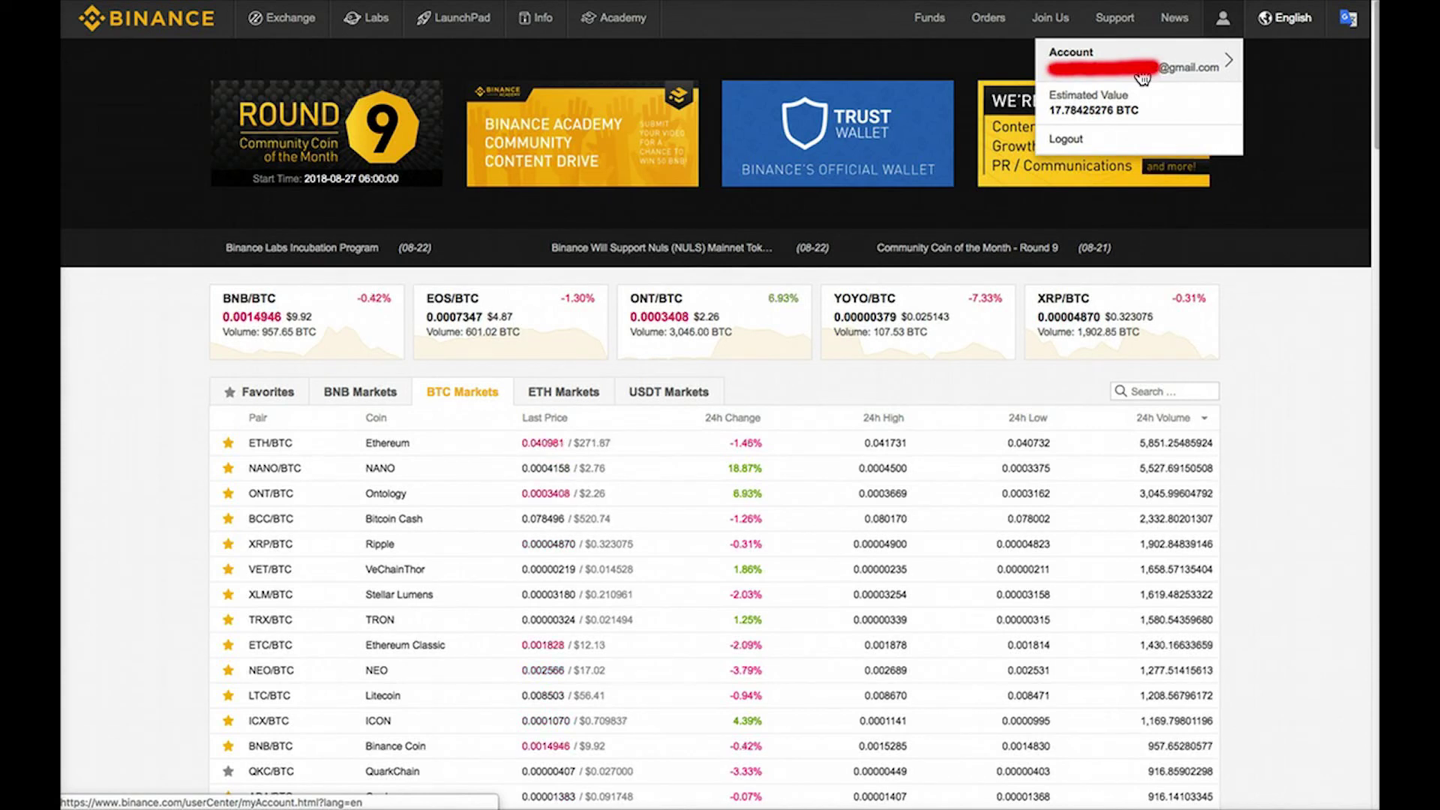
left_click(1275, 21)
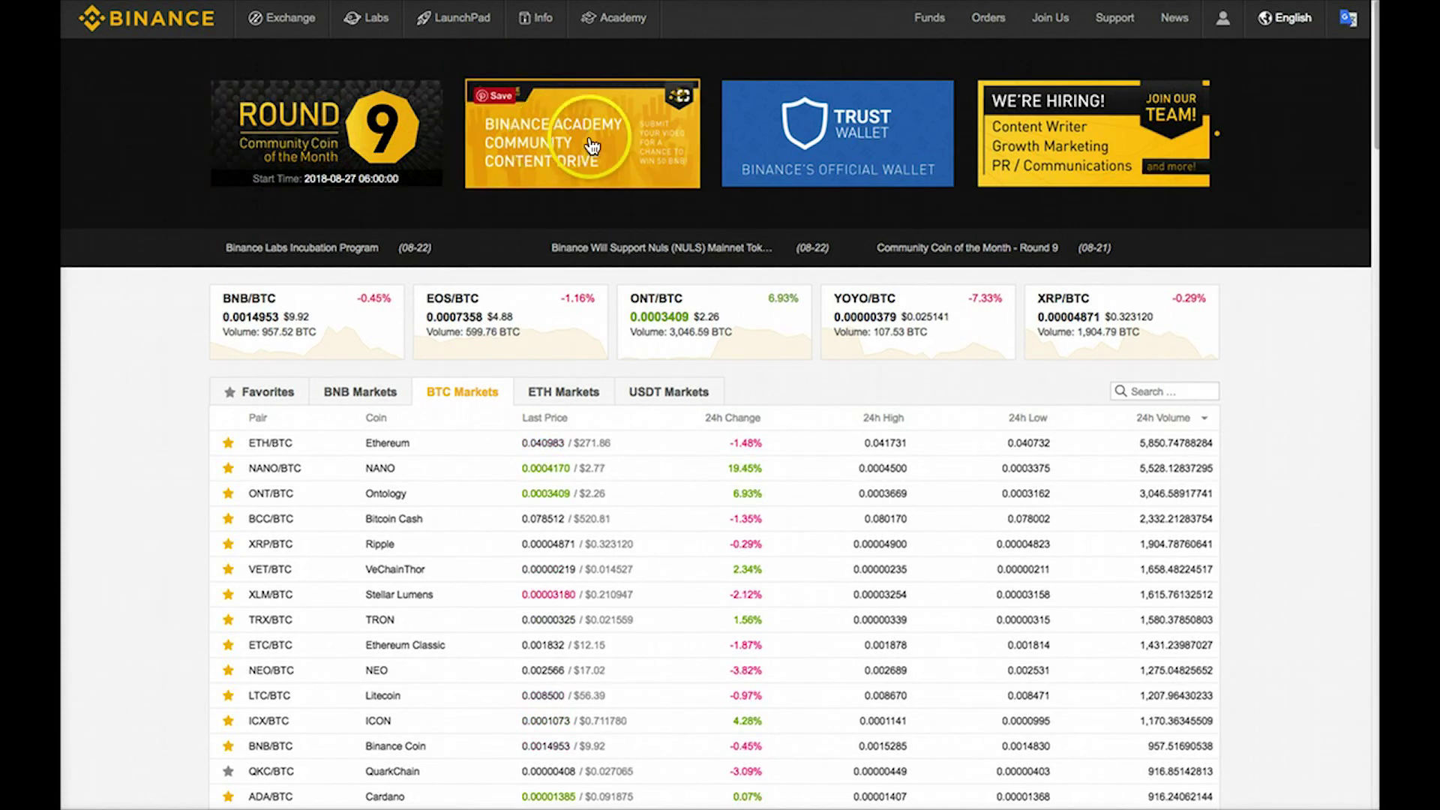
left_click(788, 137)
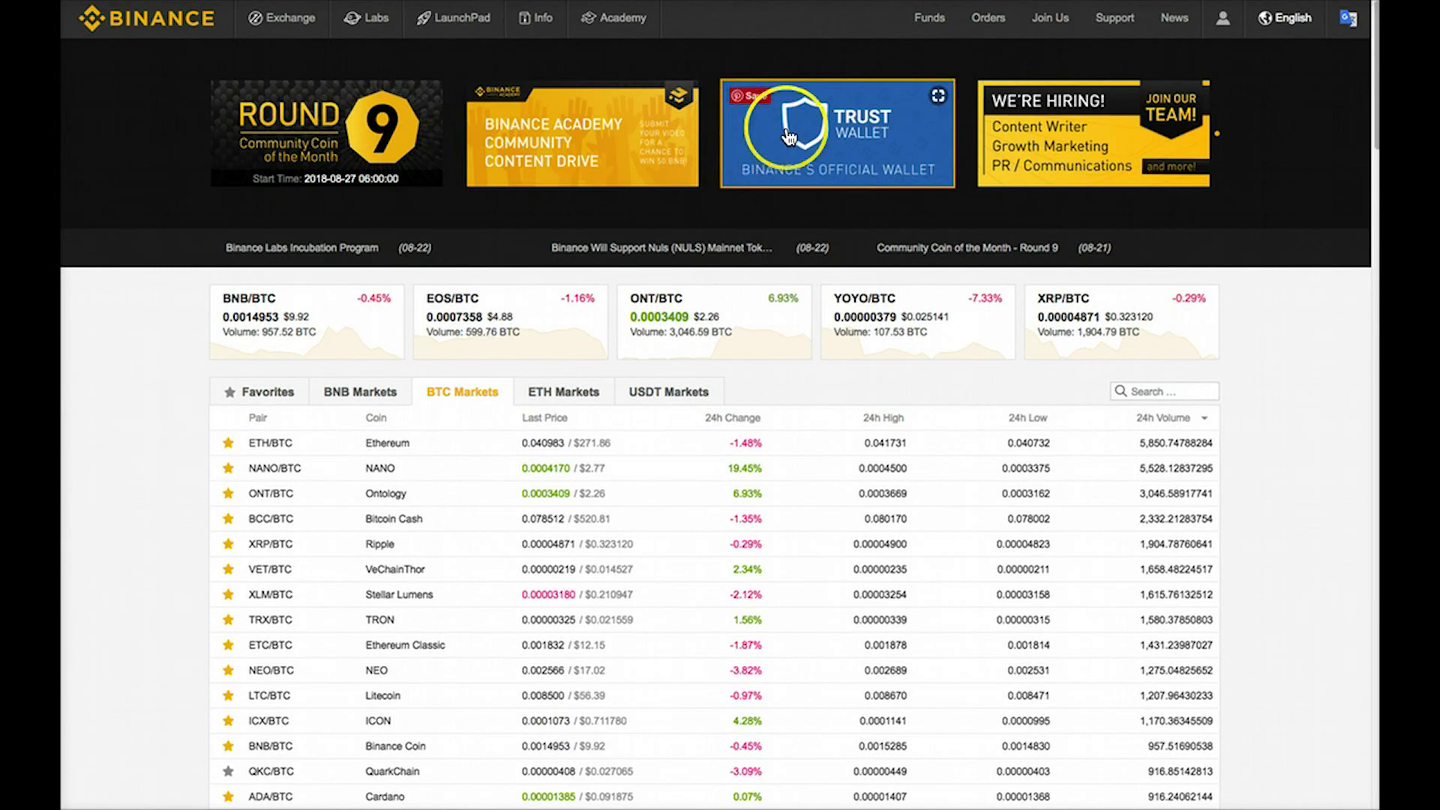
left_click(1085, 131)
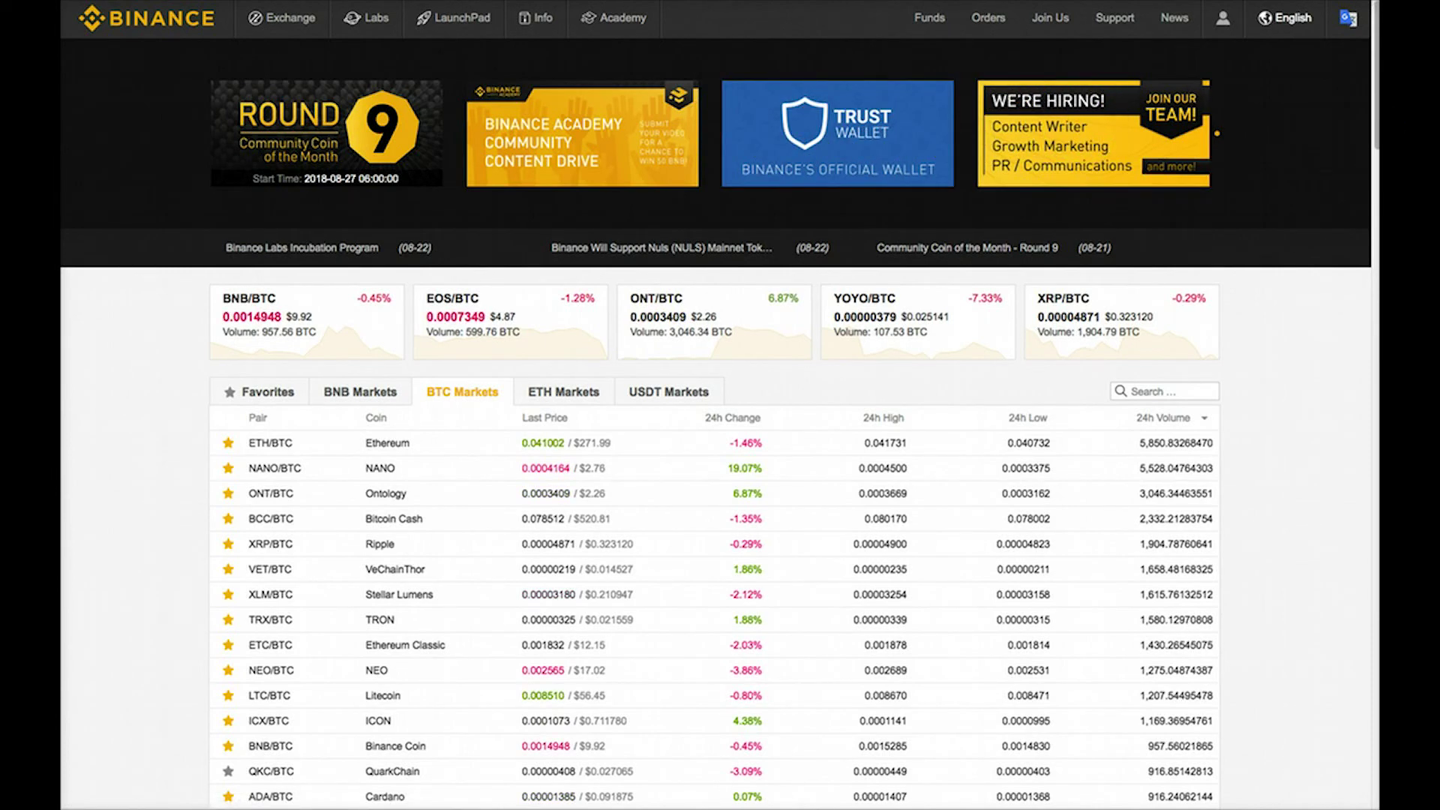
left_click(872, 133)
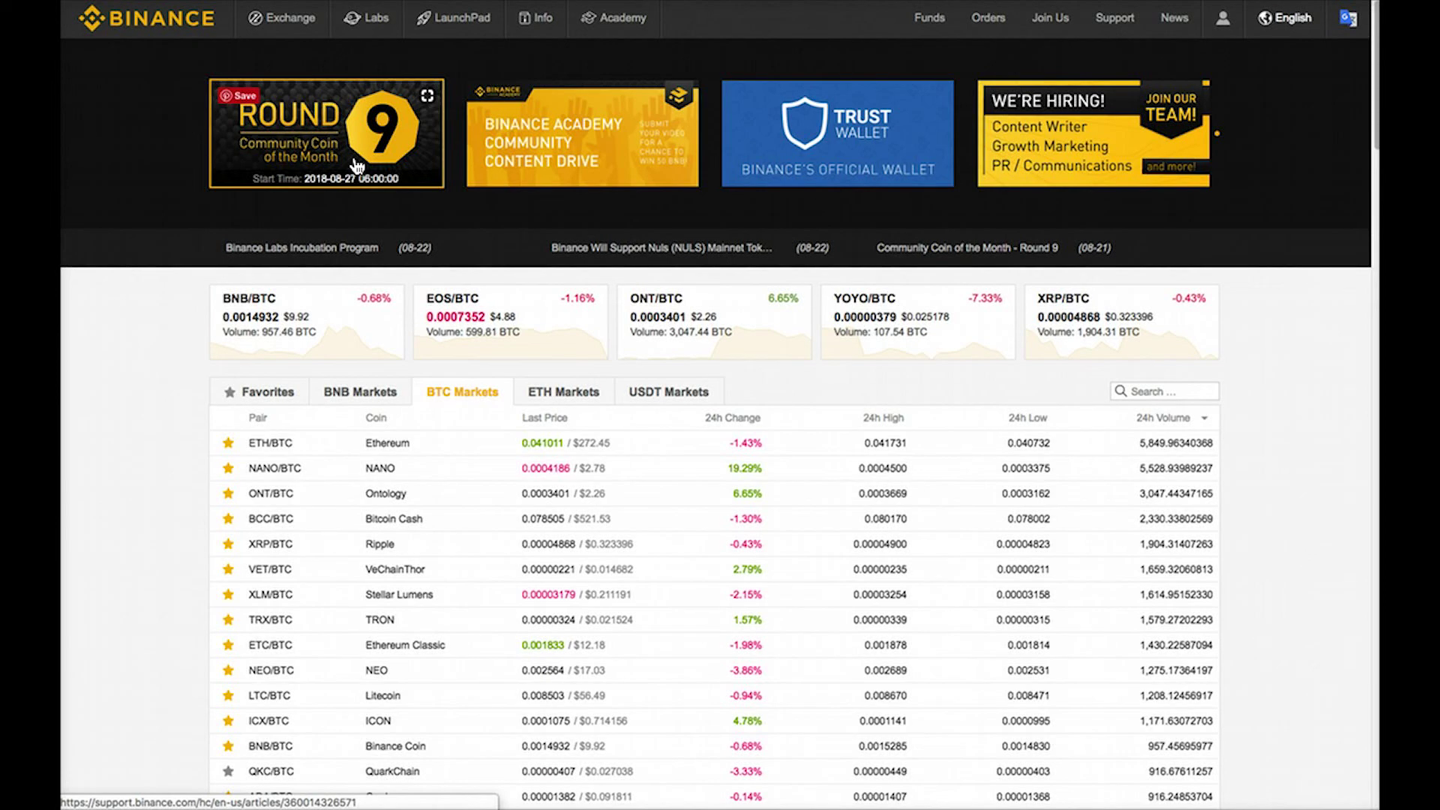
left_click(664, 153)
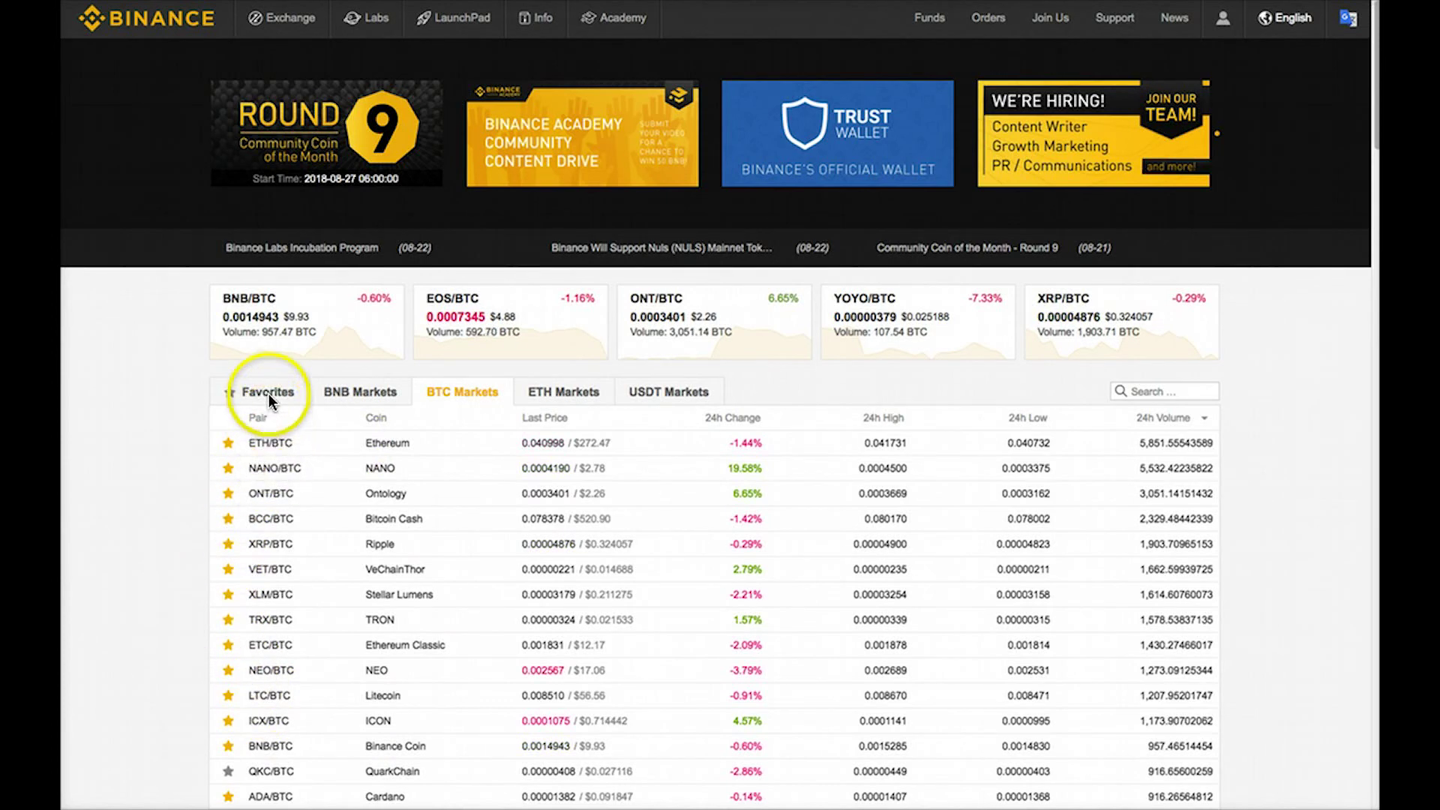
left_click(351, 398)
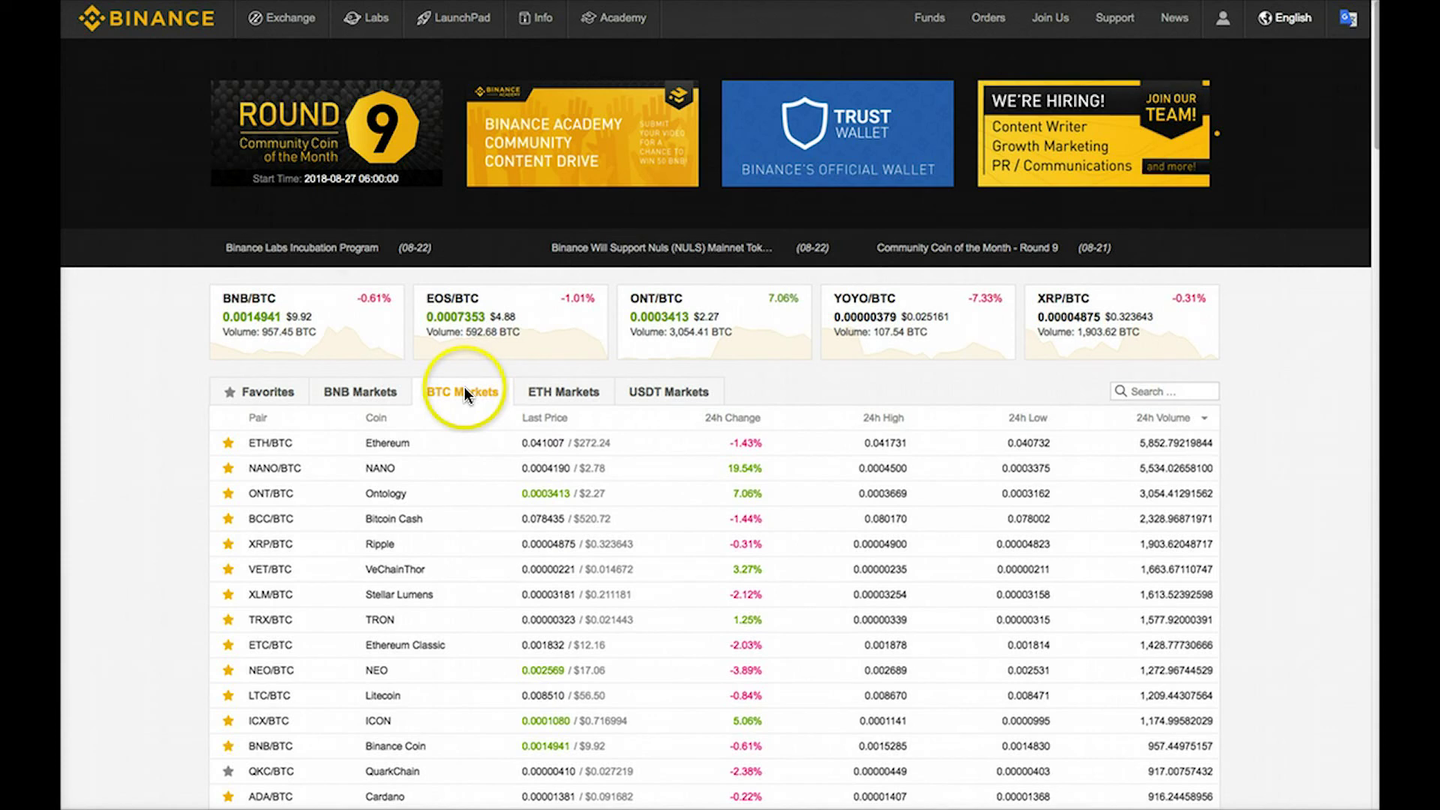
Step: Add QKC/BTC to the favorites and remove it again
scroll(442, 452, "down", 1)
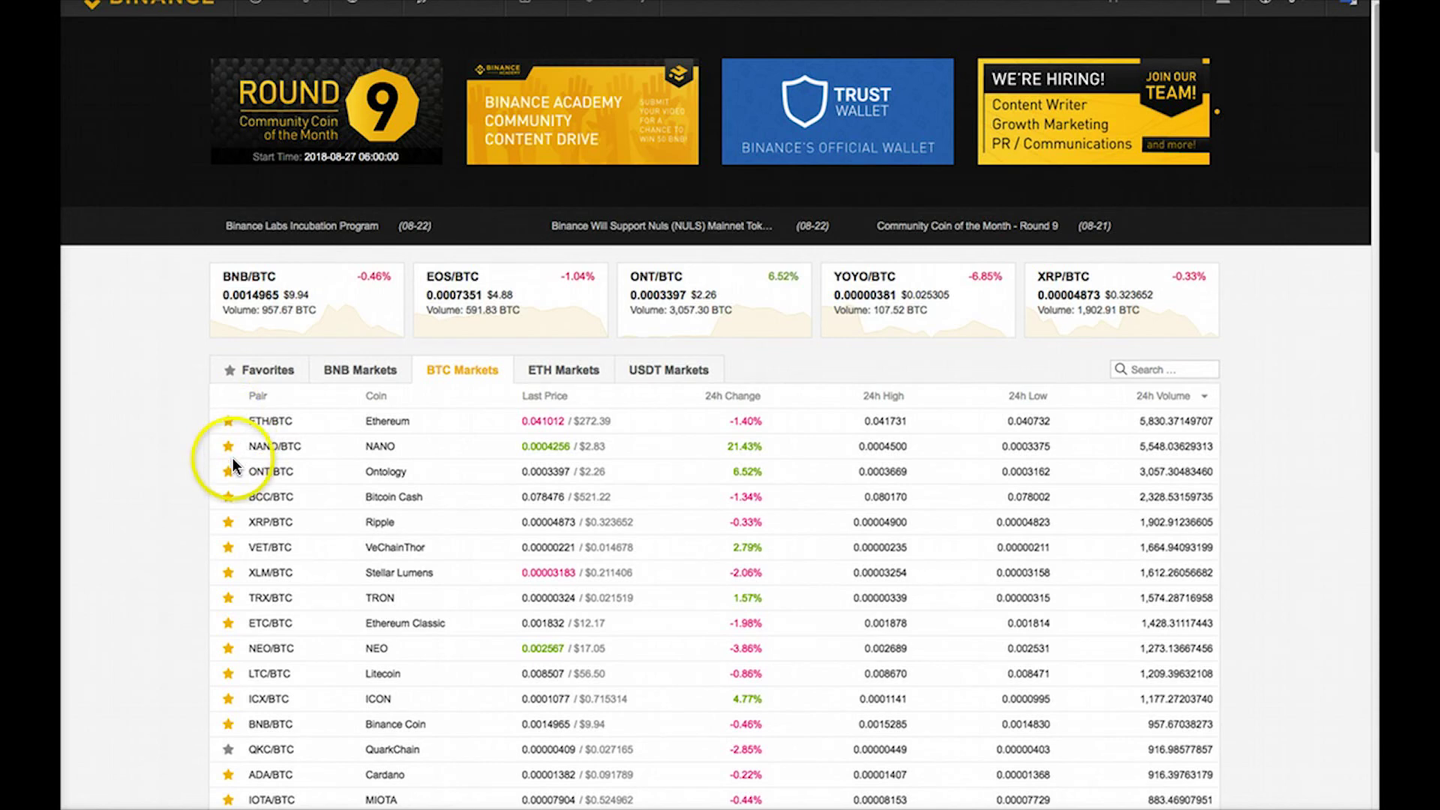
scroll(228, 480, "down", 1)
scroll(228, 480, "down", 2)
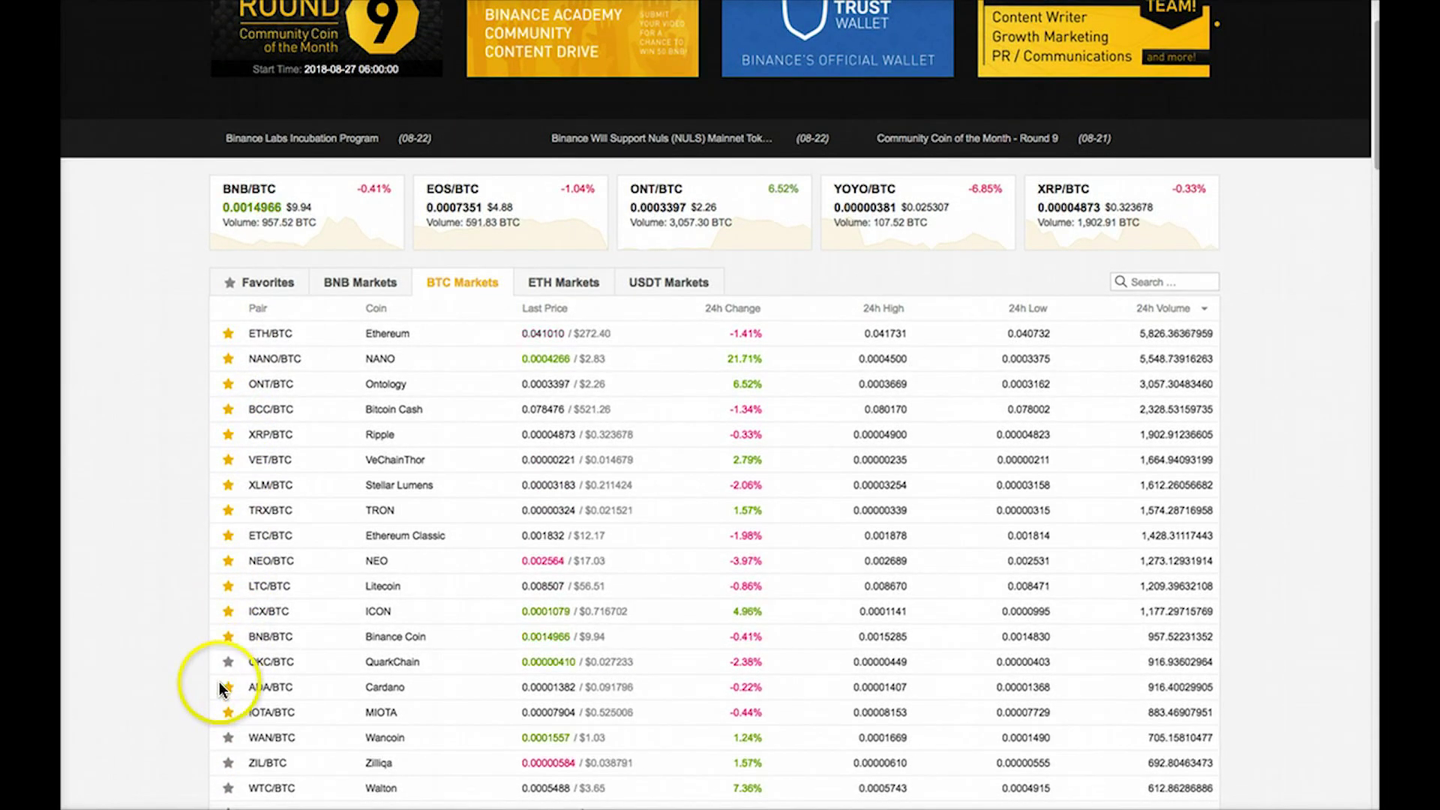
left_click(229, 663)
left_click(229, 663)
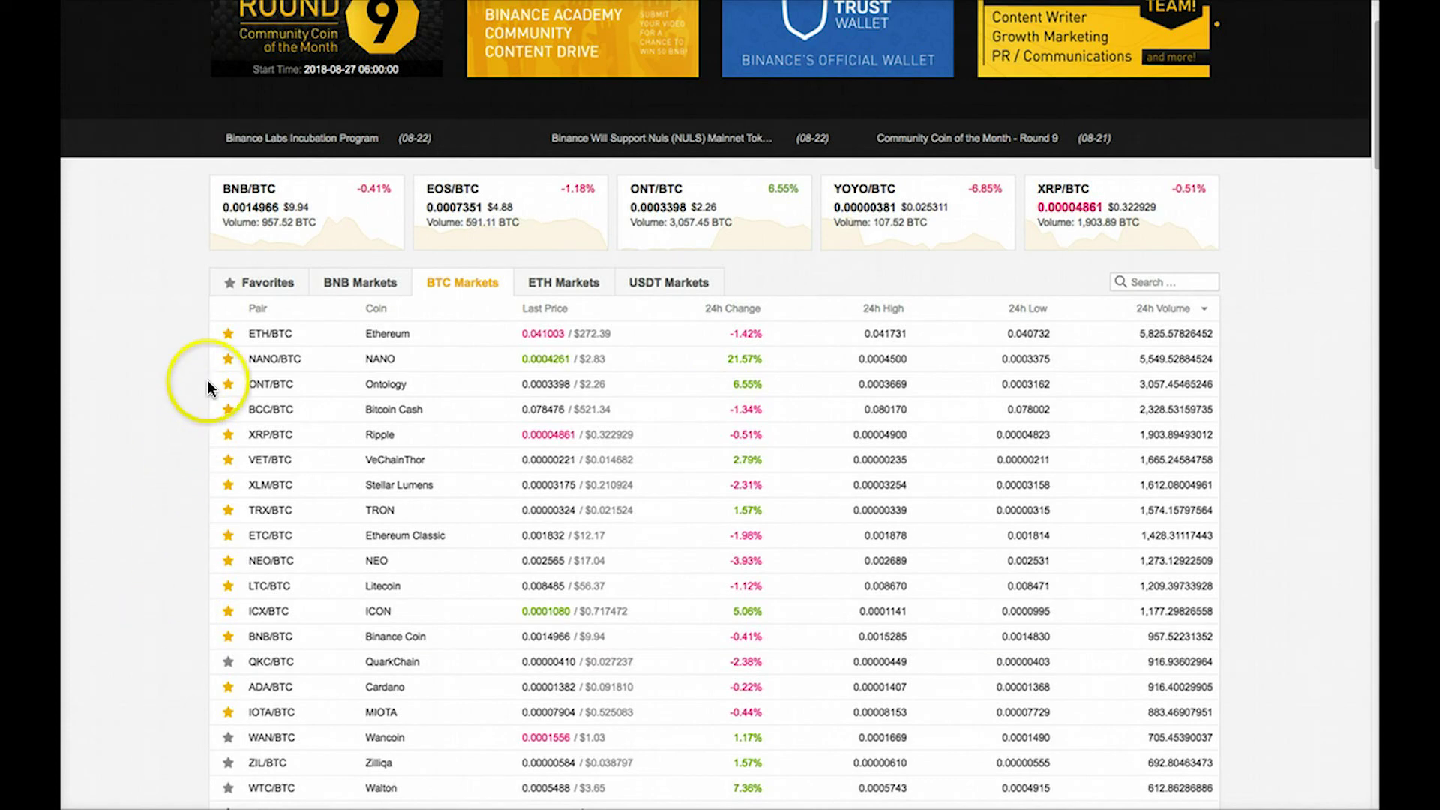
Step: View the list of favorite pairs and return to the BTC markets
left_click(255, 291)
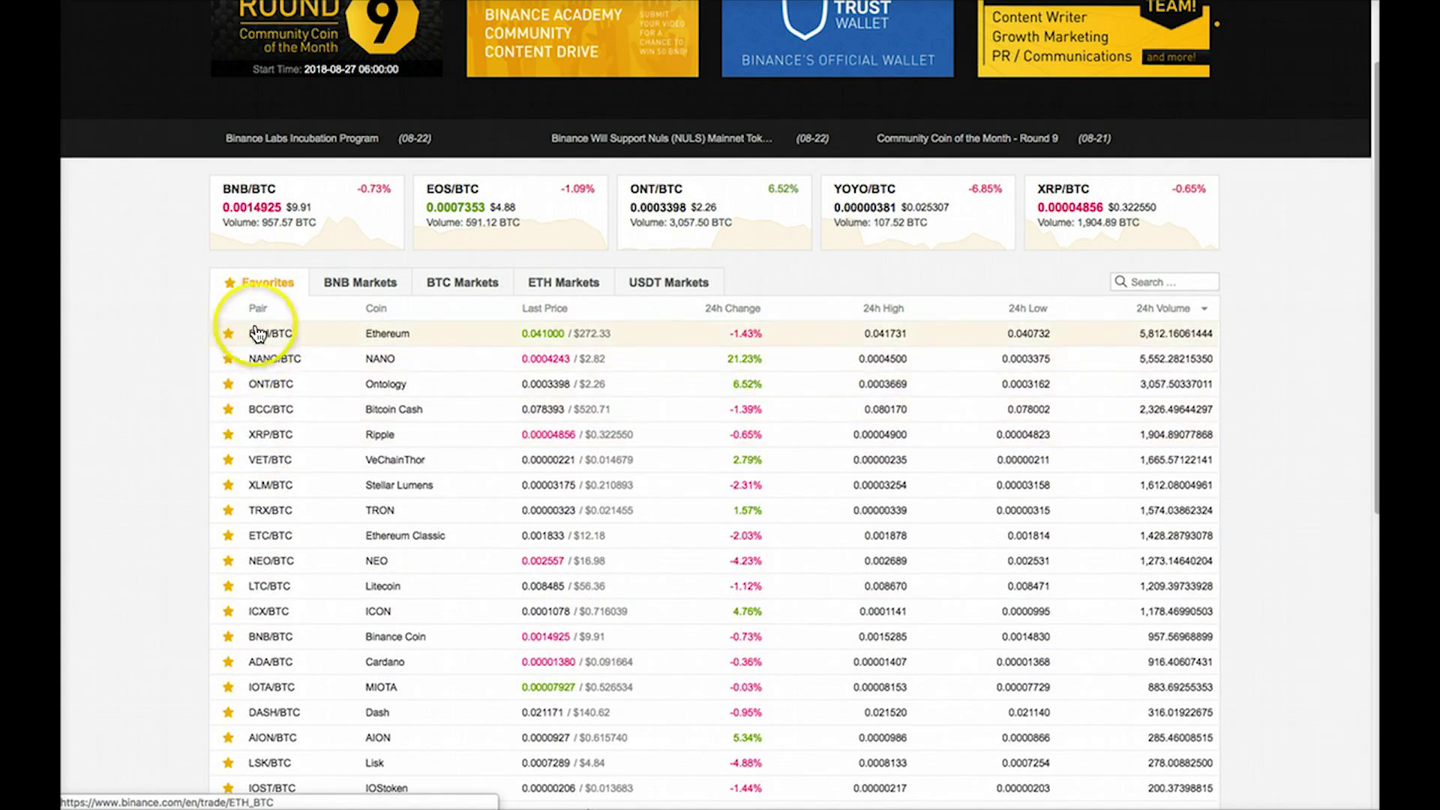
left_click(443, 285)
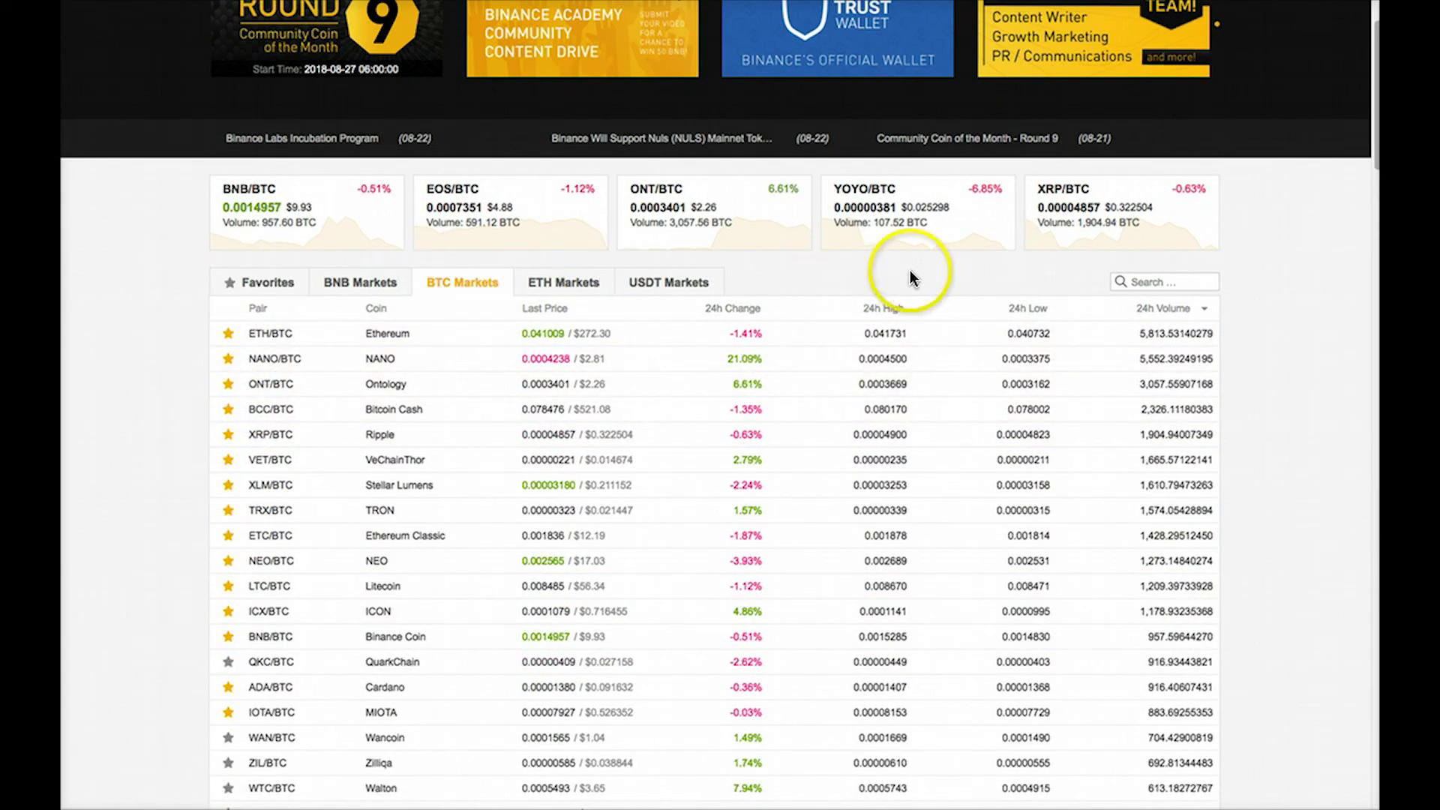
Step: Search the market list for SYS in the BTC, BNB and ETH markets, and reload the page to clear the search
left_click(1136, 283)
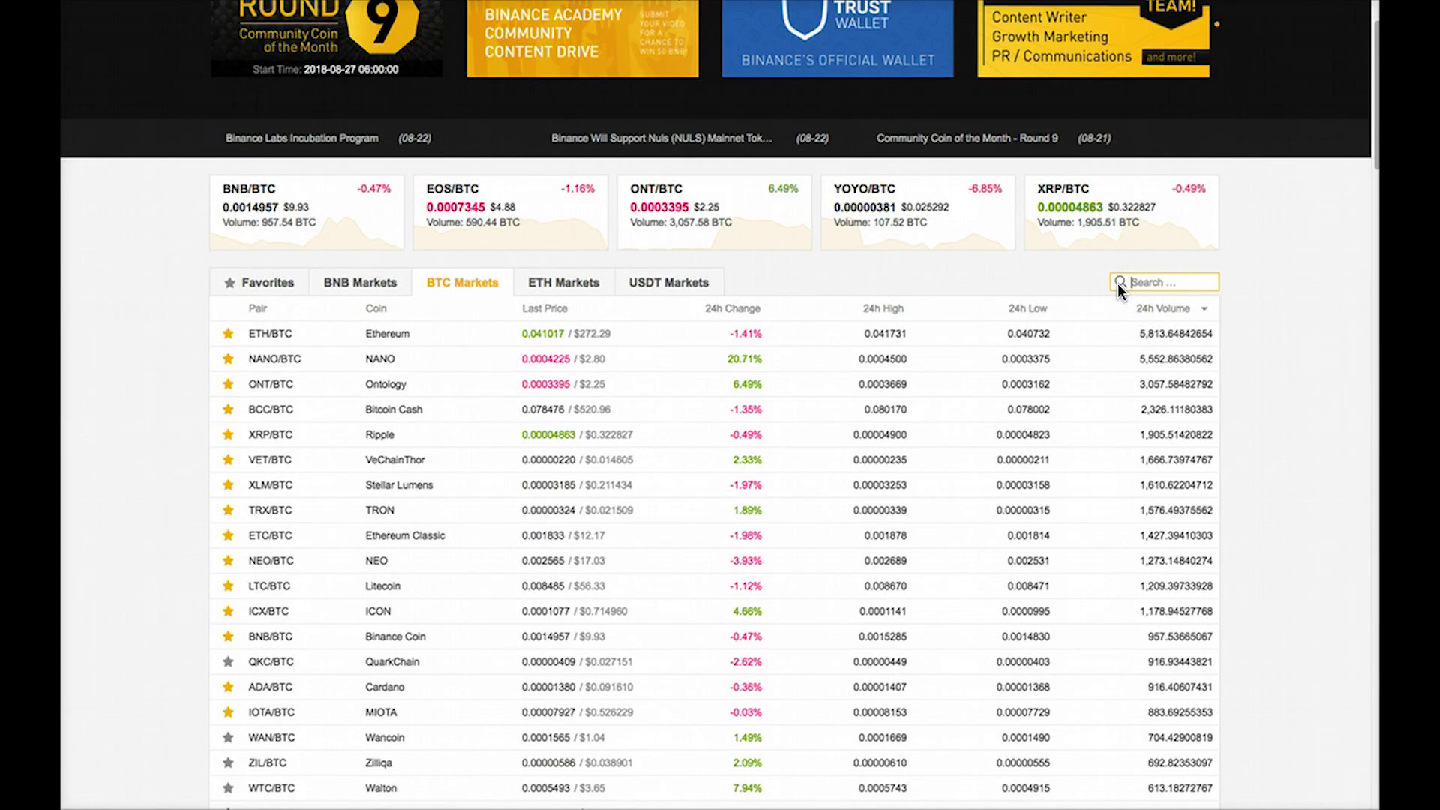
type("SYS")
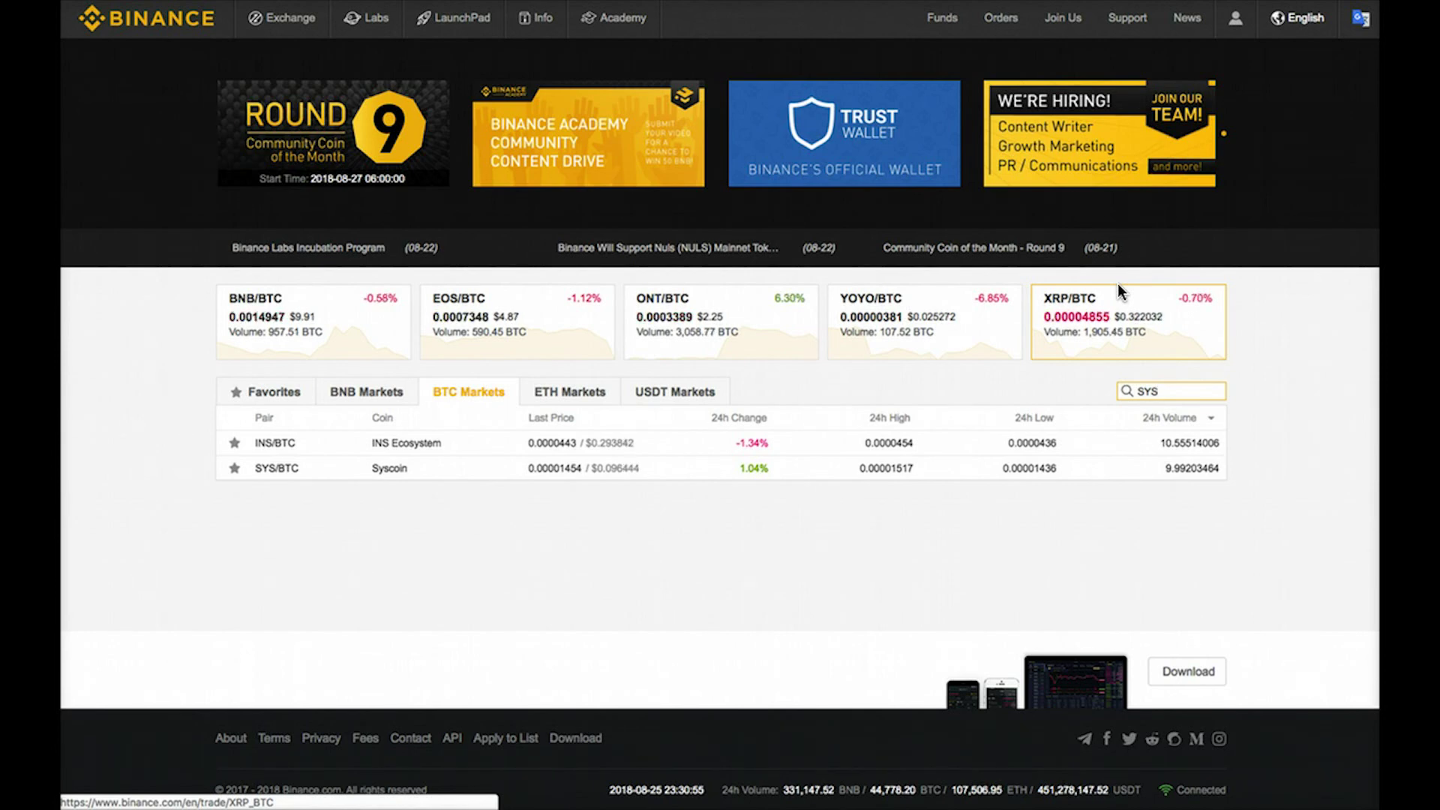
left_click(376, 399)
left_click(546, 398)
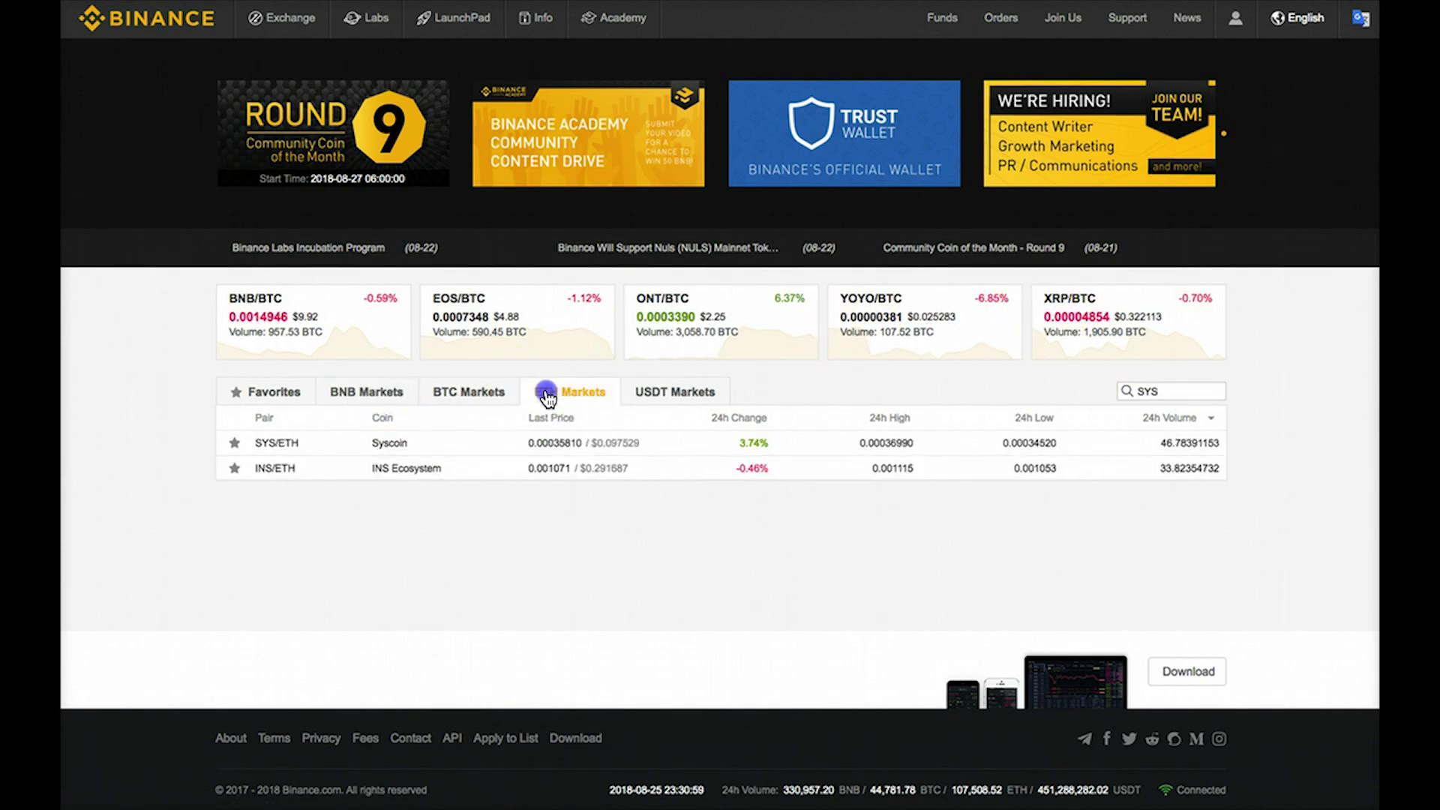
key("ctrl+r")
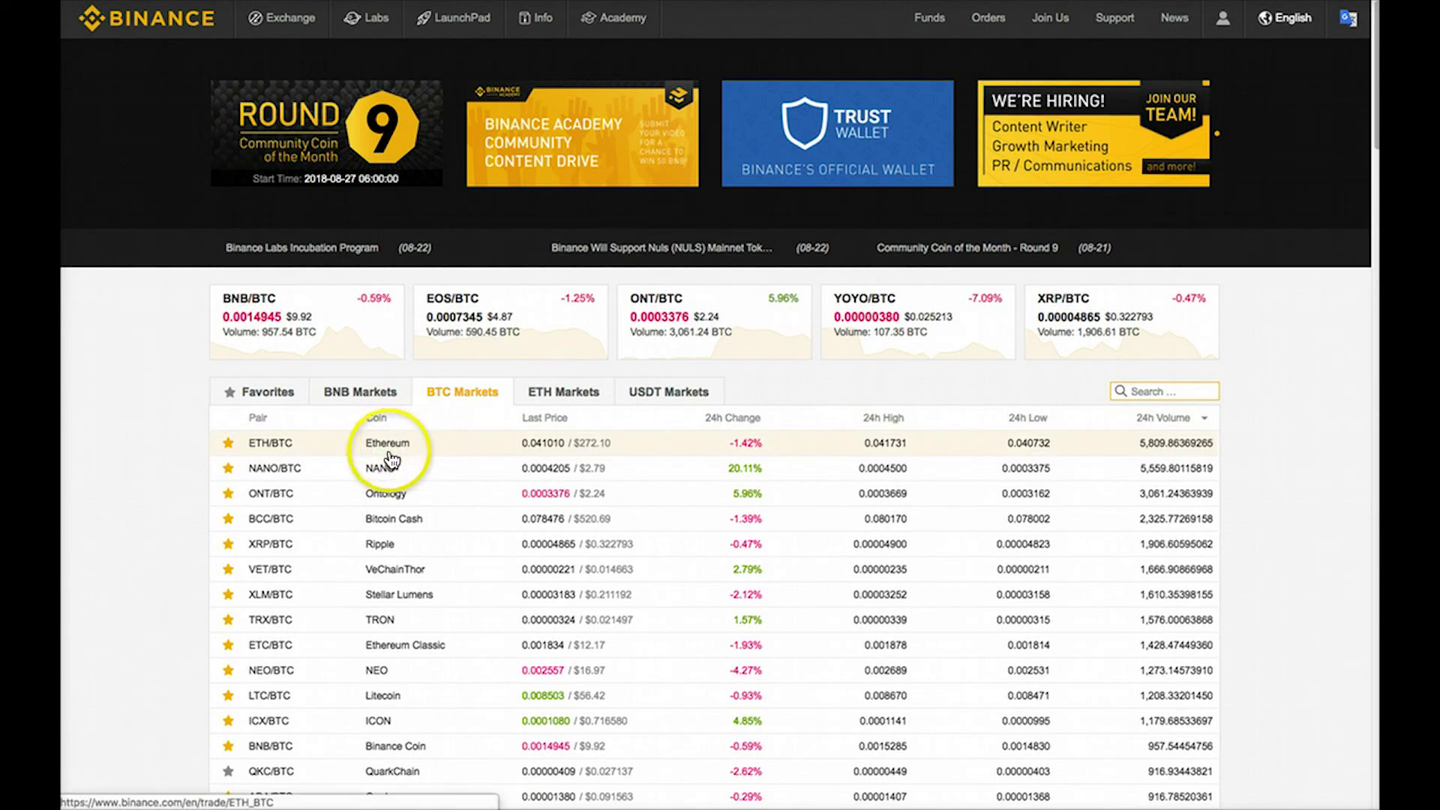
Step: Open the trading page of ICON (ICX/BTC) from the BTC markets
left_click(379, 723)
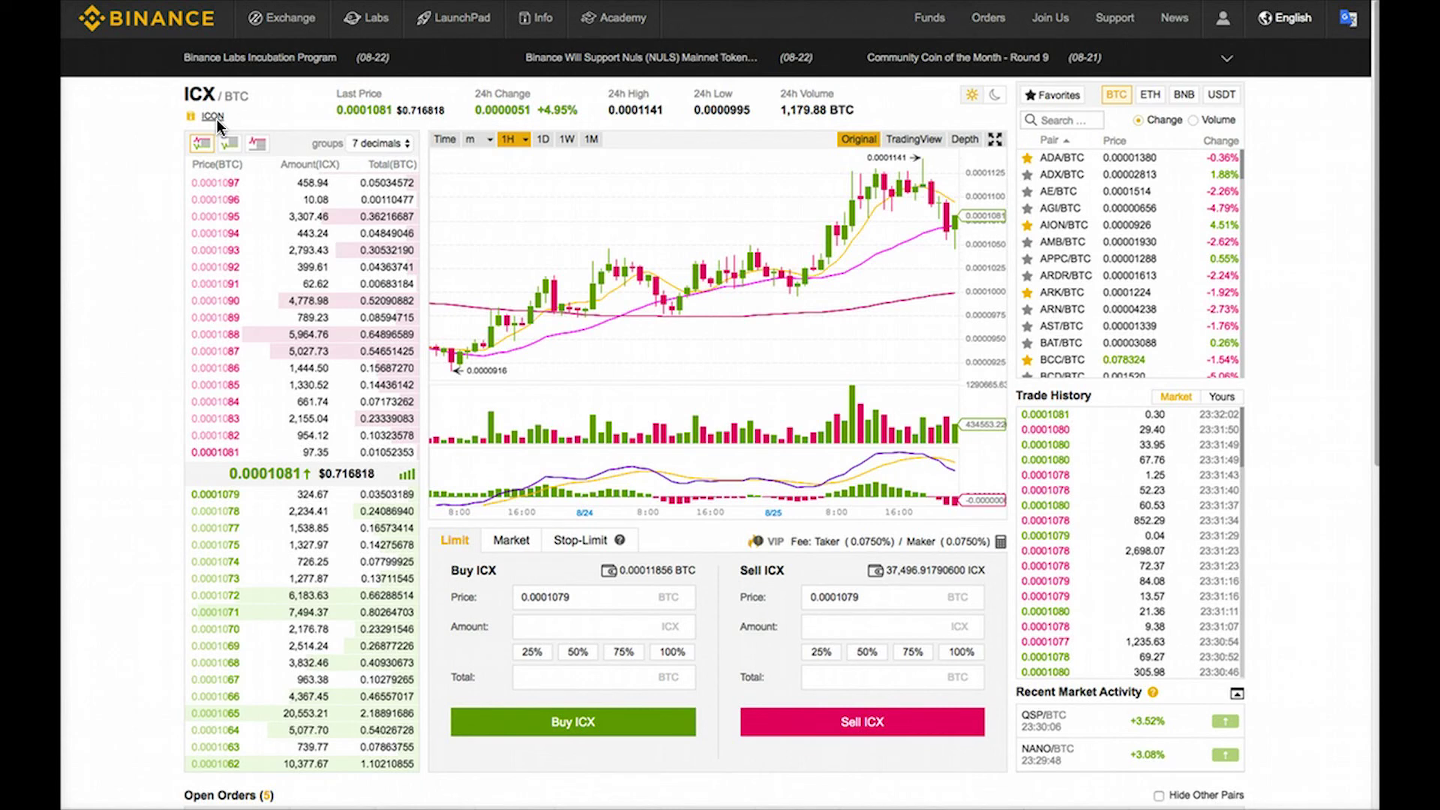
left_click(673, 262)
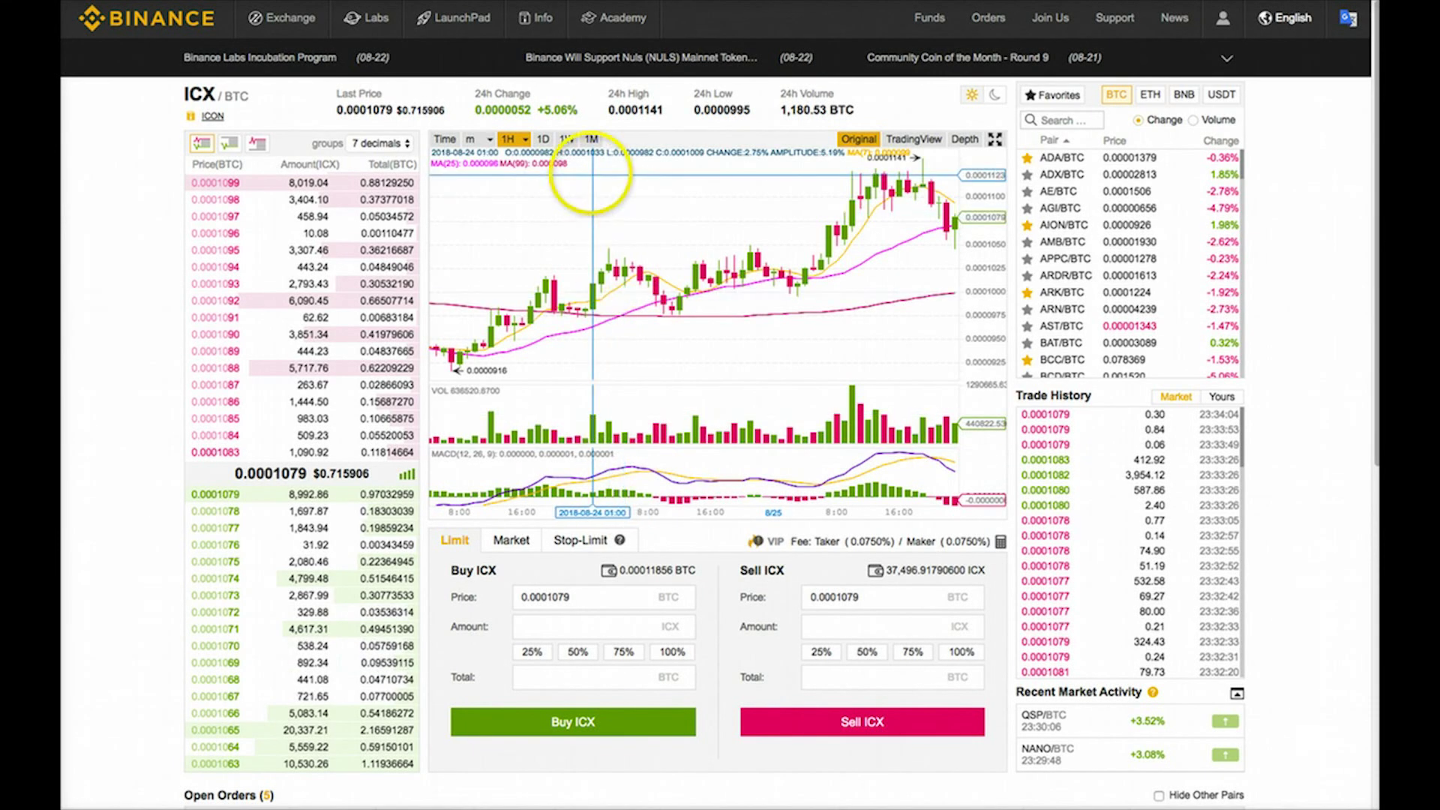
Step: Switch the ICX/BTC chart through the 1D and 1W intervals and leave it at 1M
left_click(480, 139)
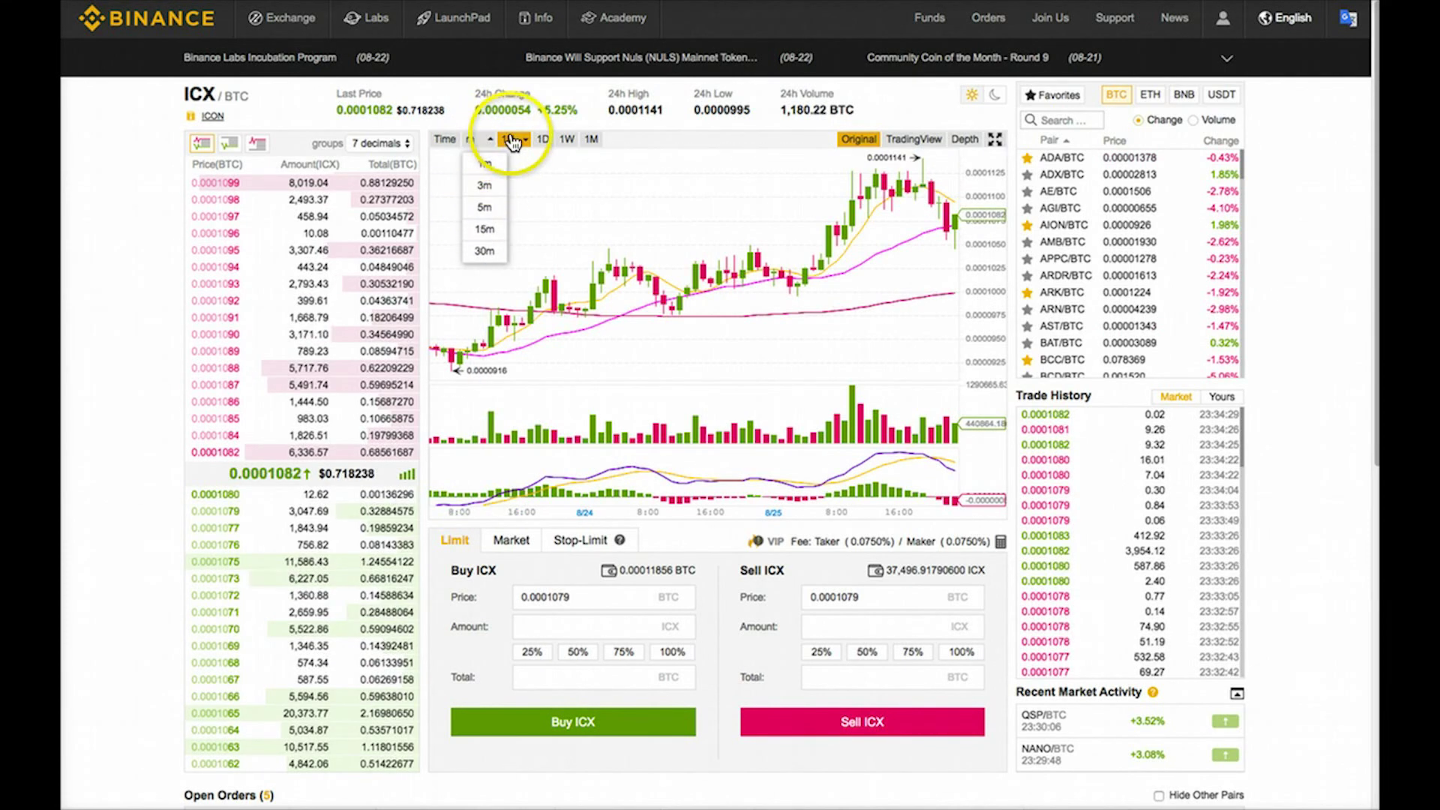
left_click(508, 140)
left_click(542, 140)
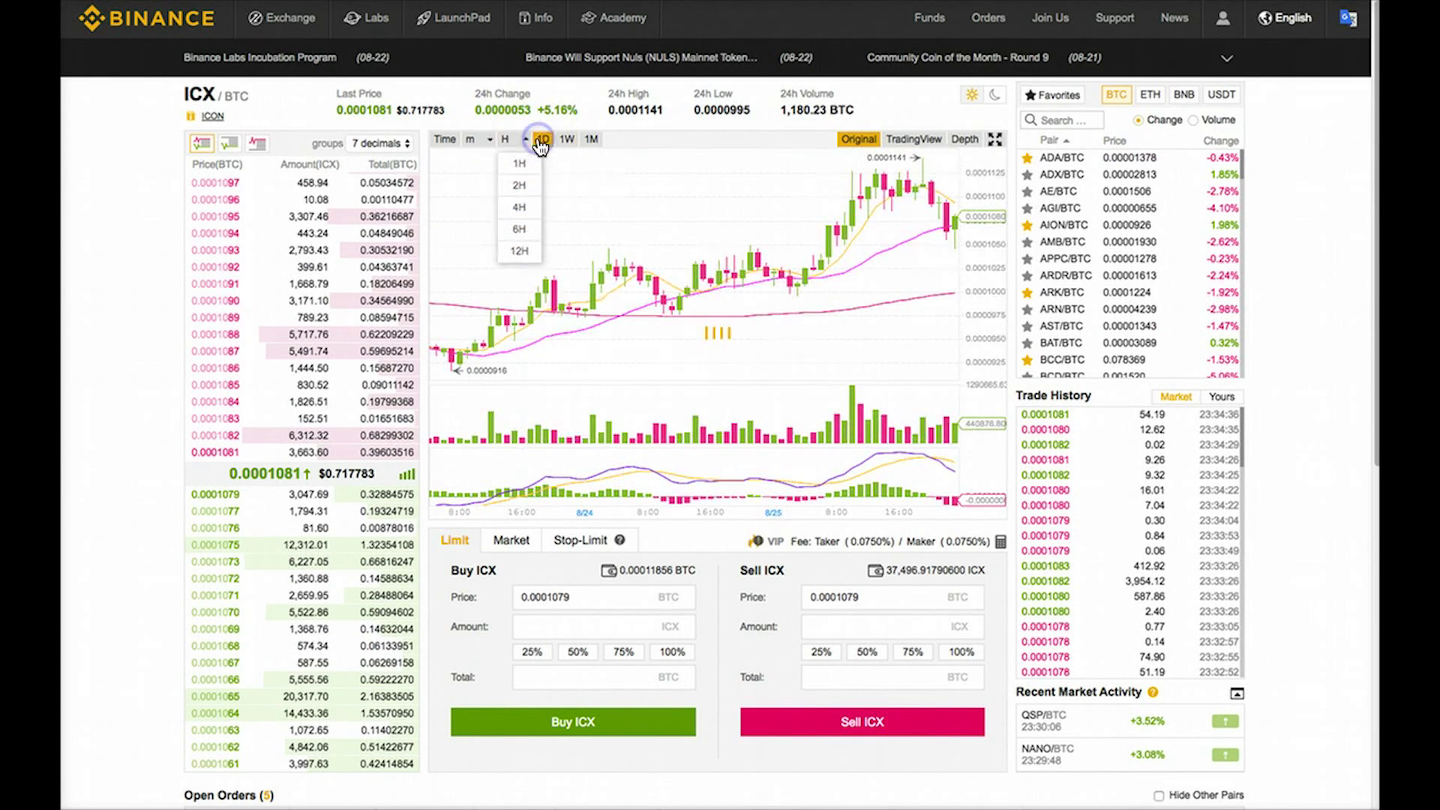
left_click(567, 140)
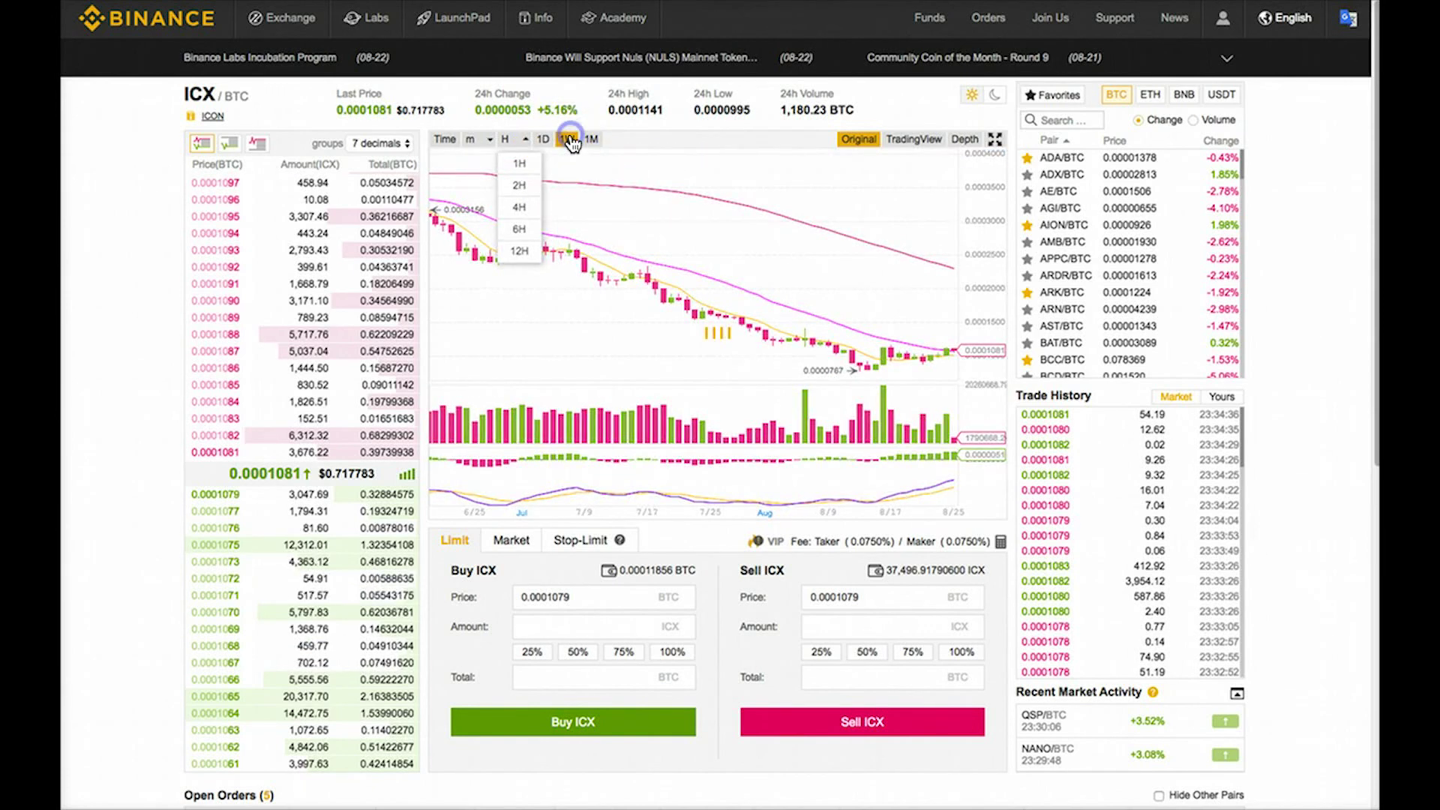
left_click(590, 140)
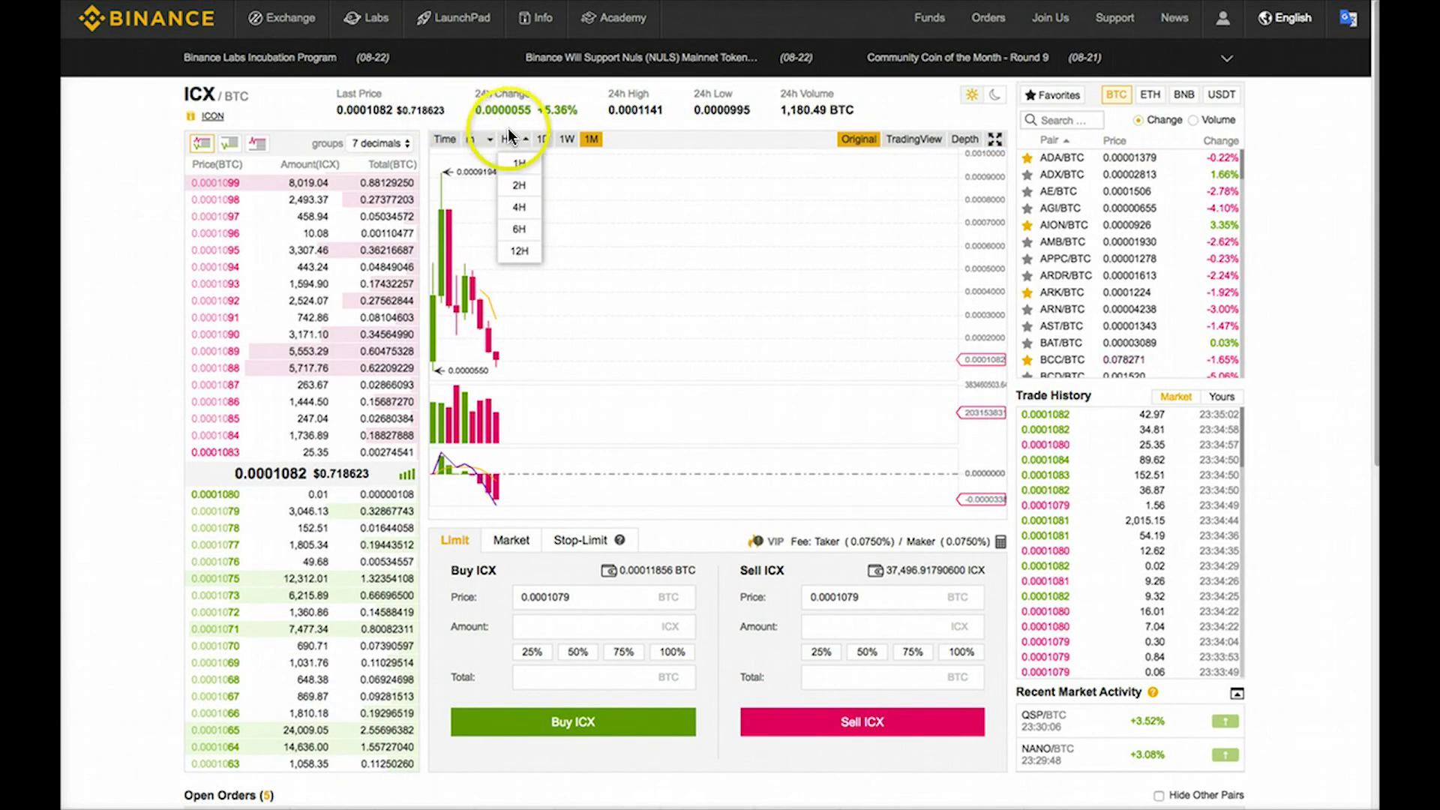
Step: Look over the chart's minute and hour interval options and switch the chart display to TradingView
left_click(487, 141)
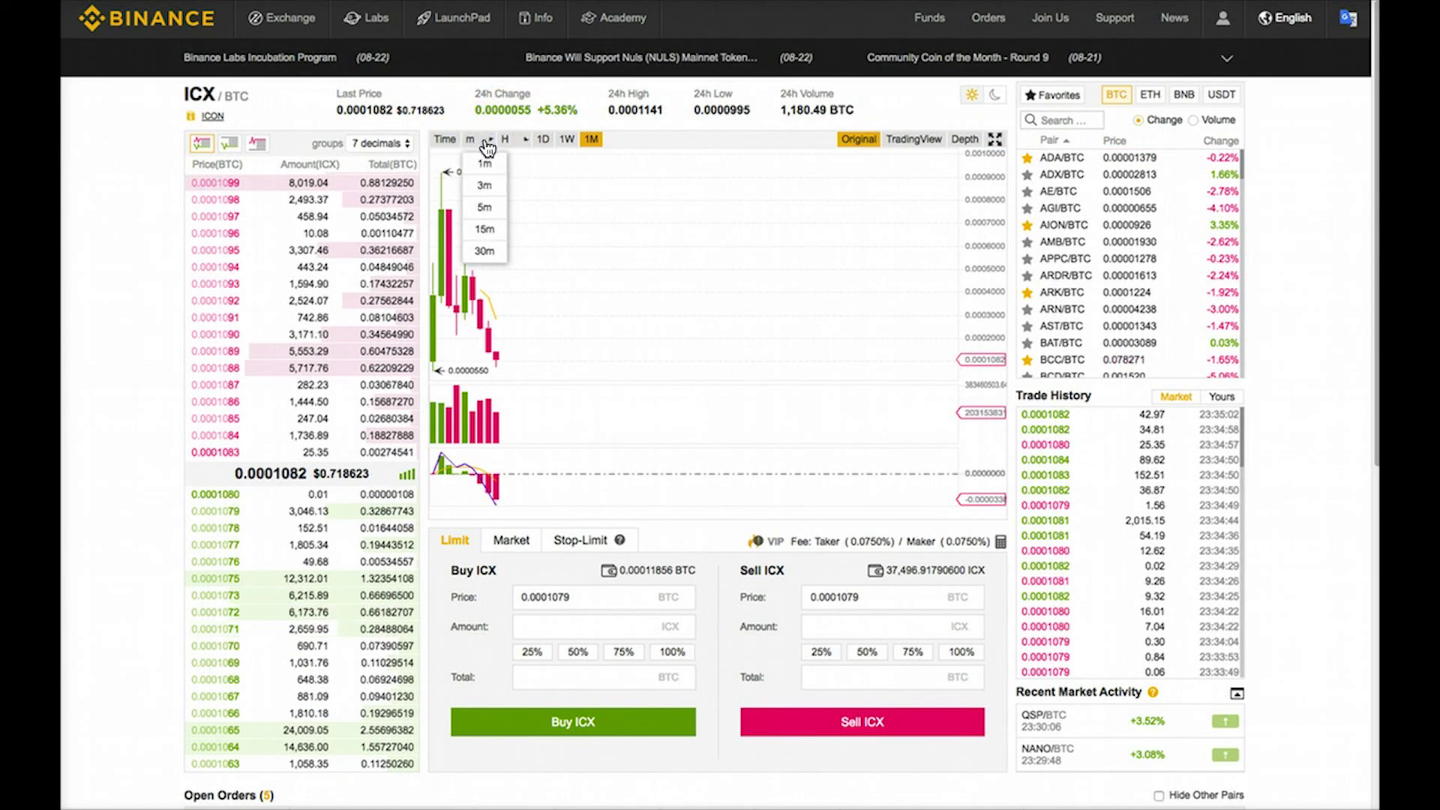
left_click(523, 141)
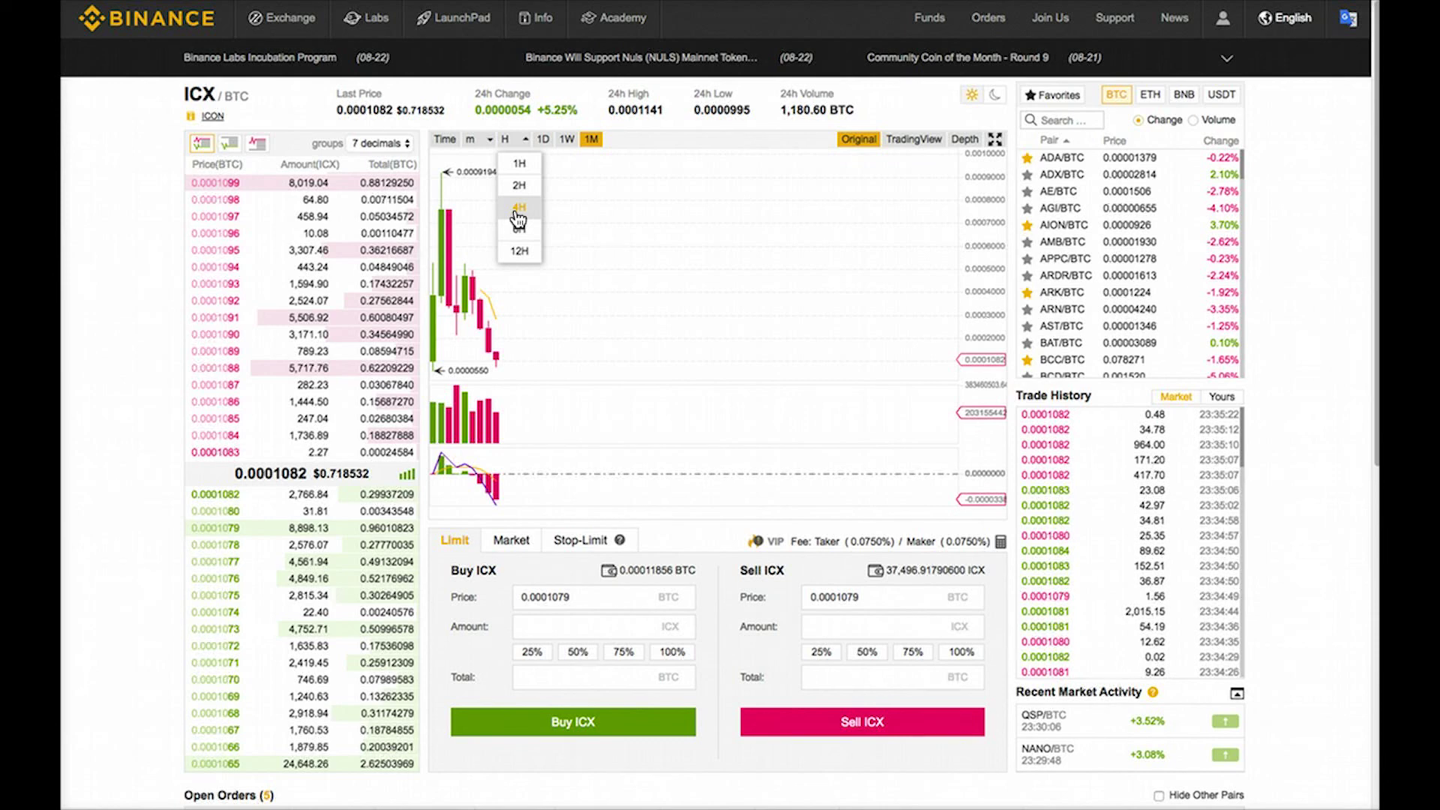
mouse_move(470, 139)
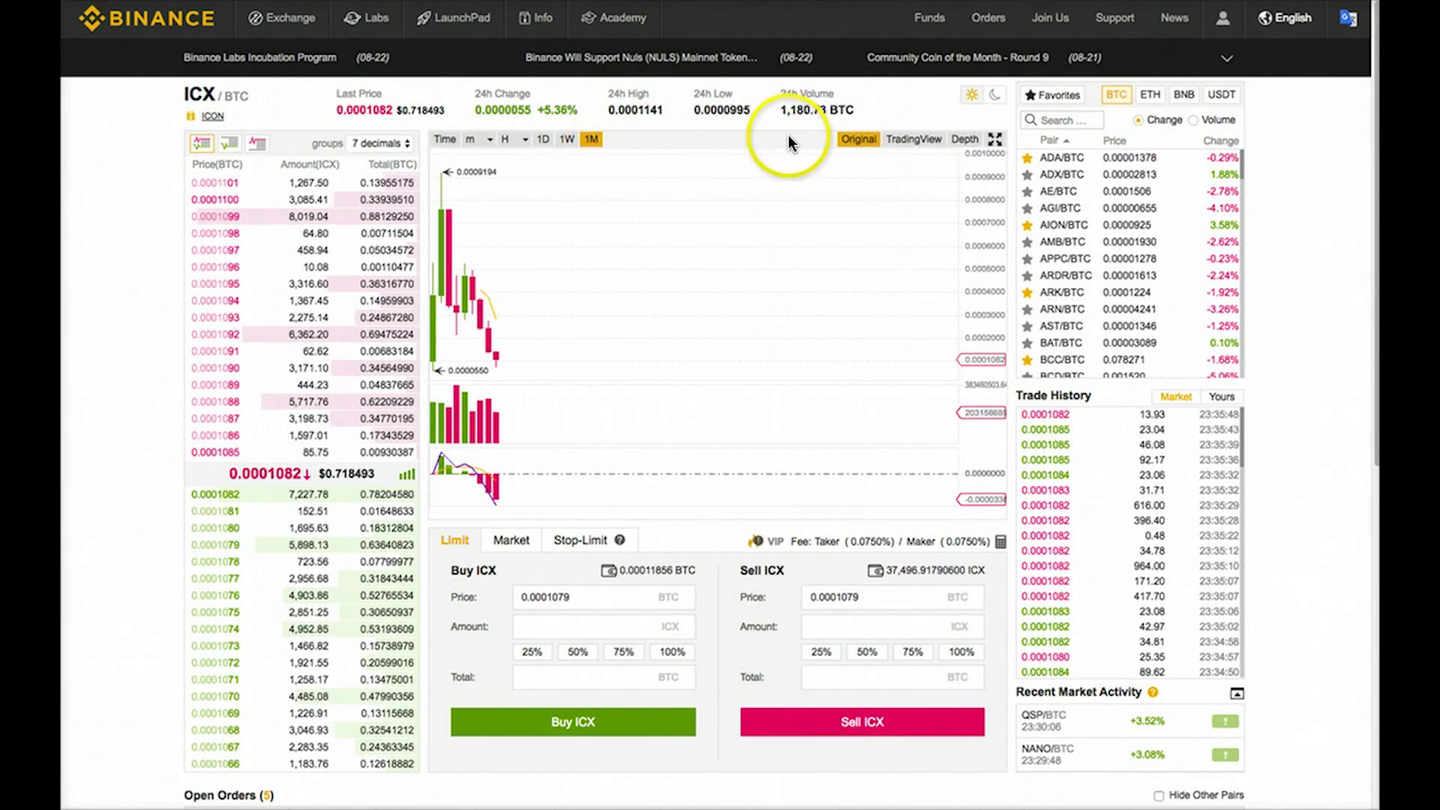
left_click(904, 142)
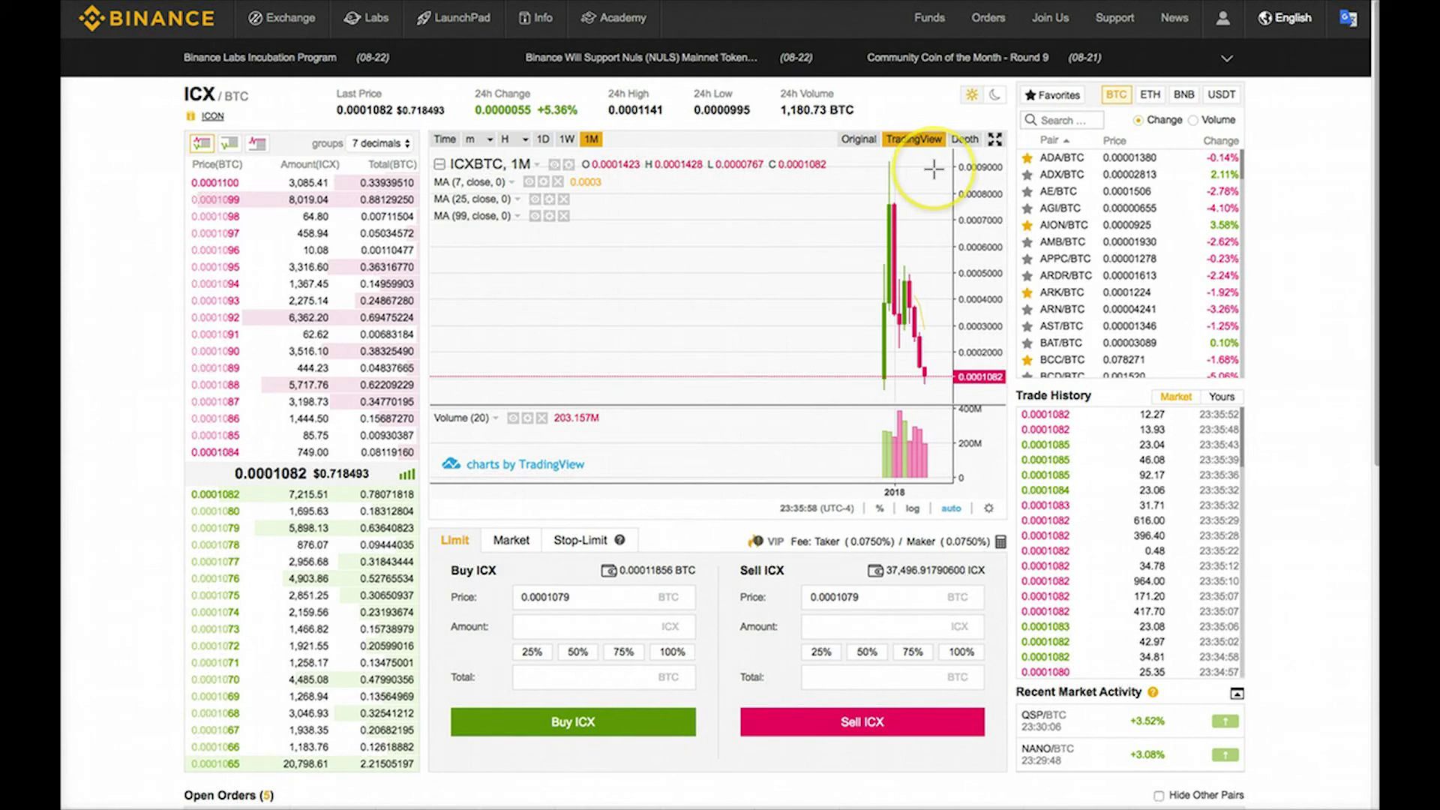
Step: Switch the ICX/BTC chart to the Depth display, view it full screen, and return to the normal page layout
left_click(965, 140)
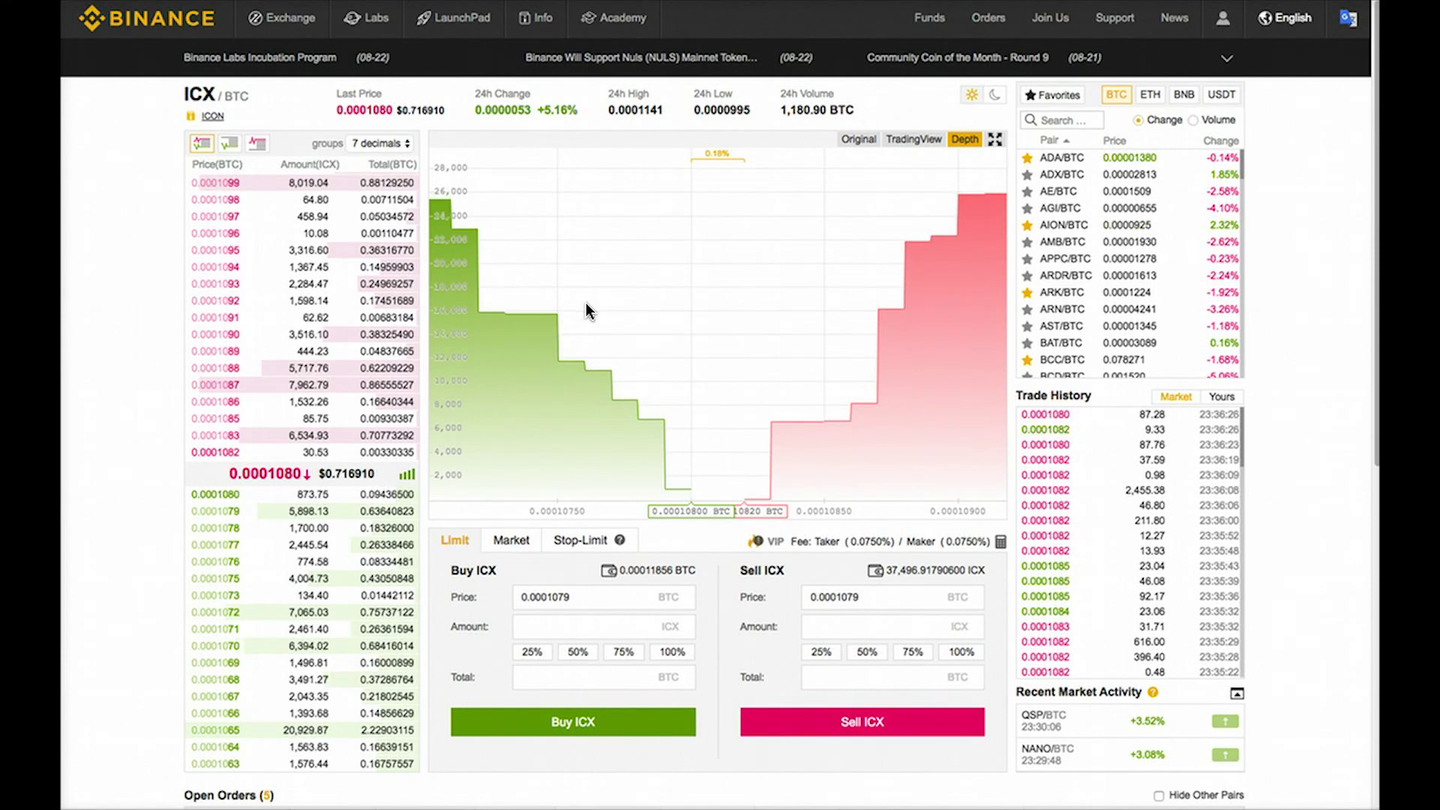
left_click(501, 445)
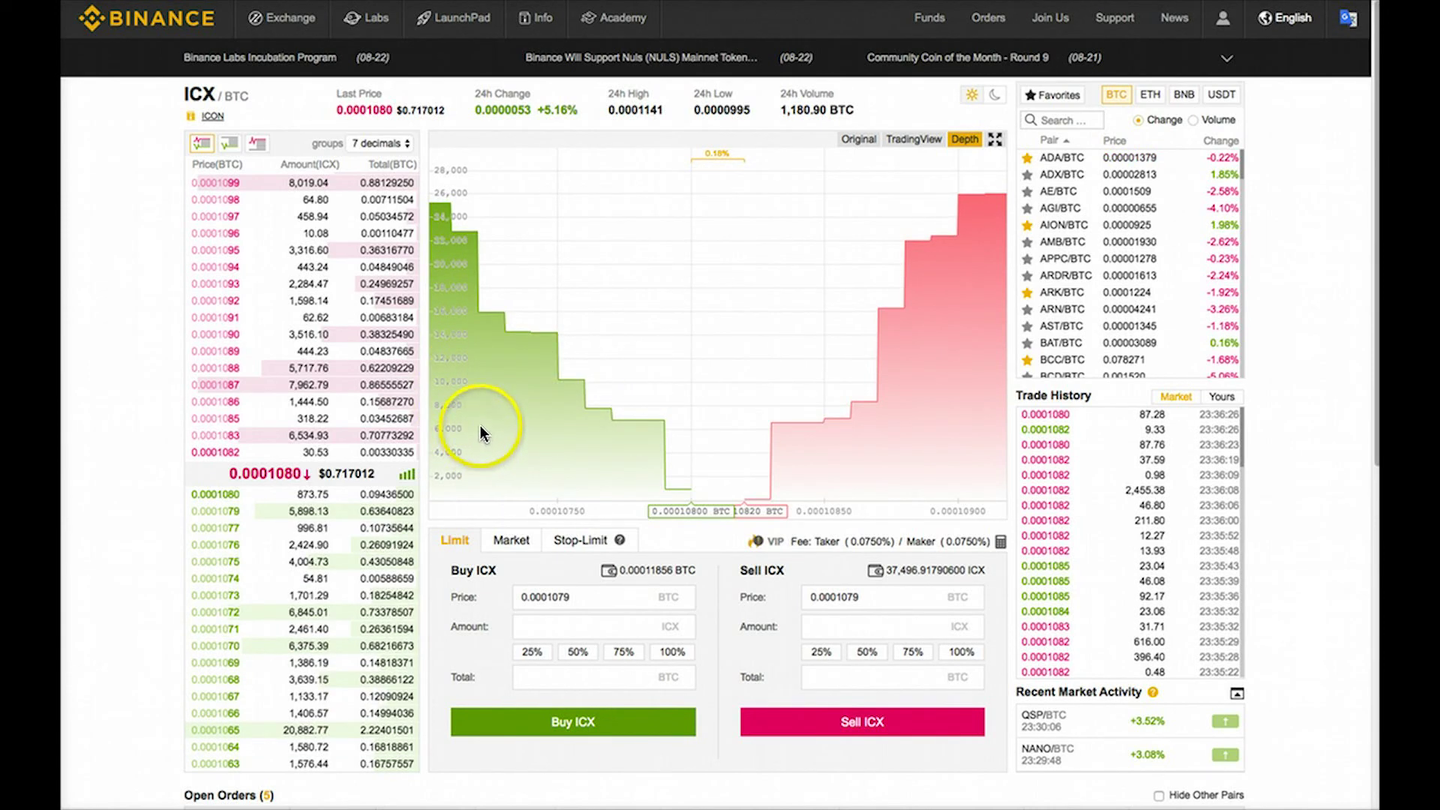
left_click(665, 361)
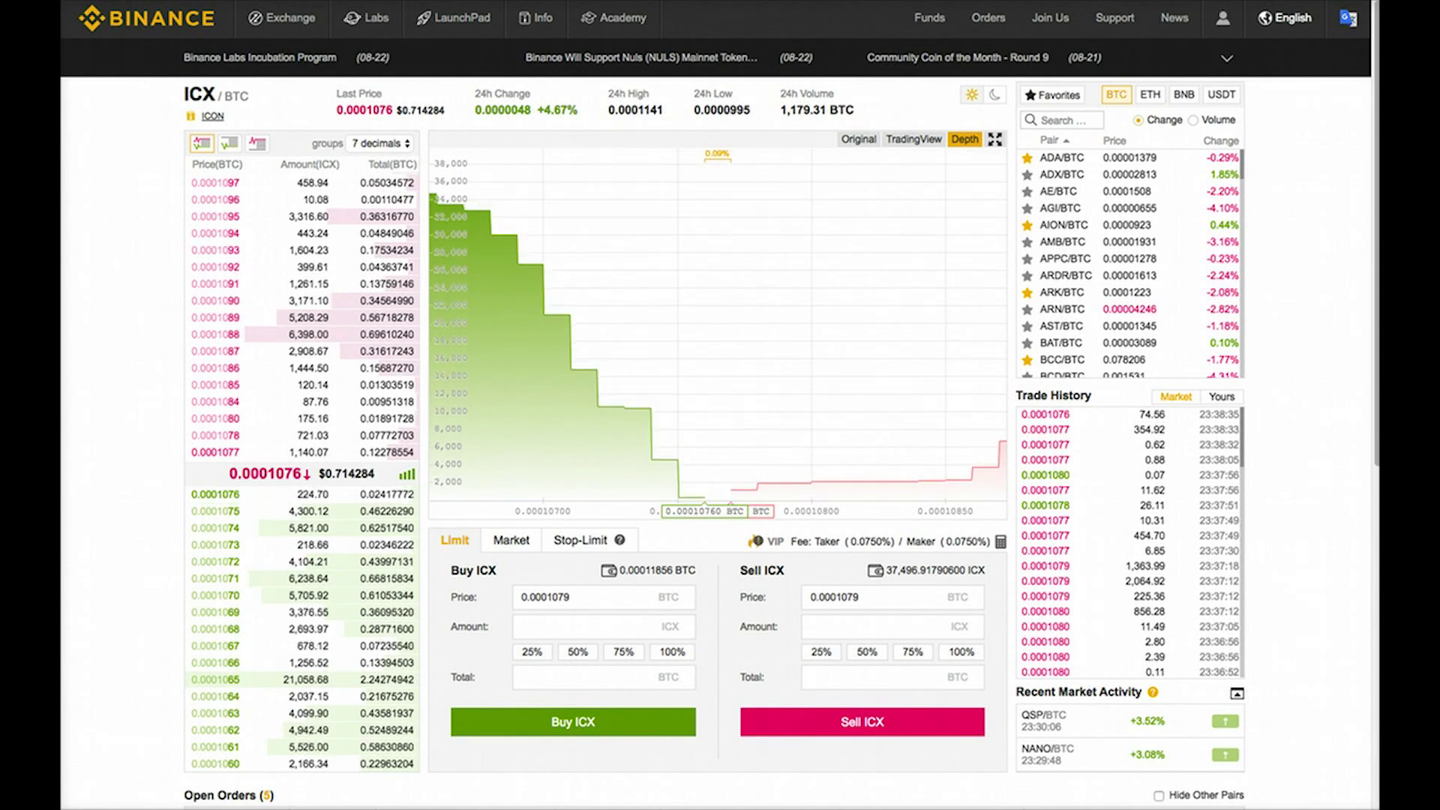
left_click(994, 141)
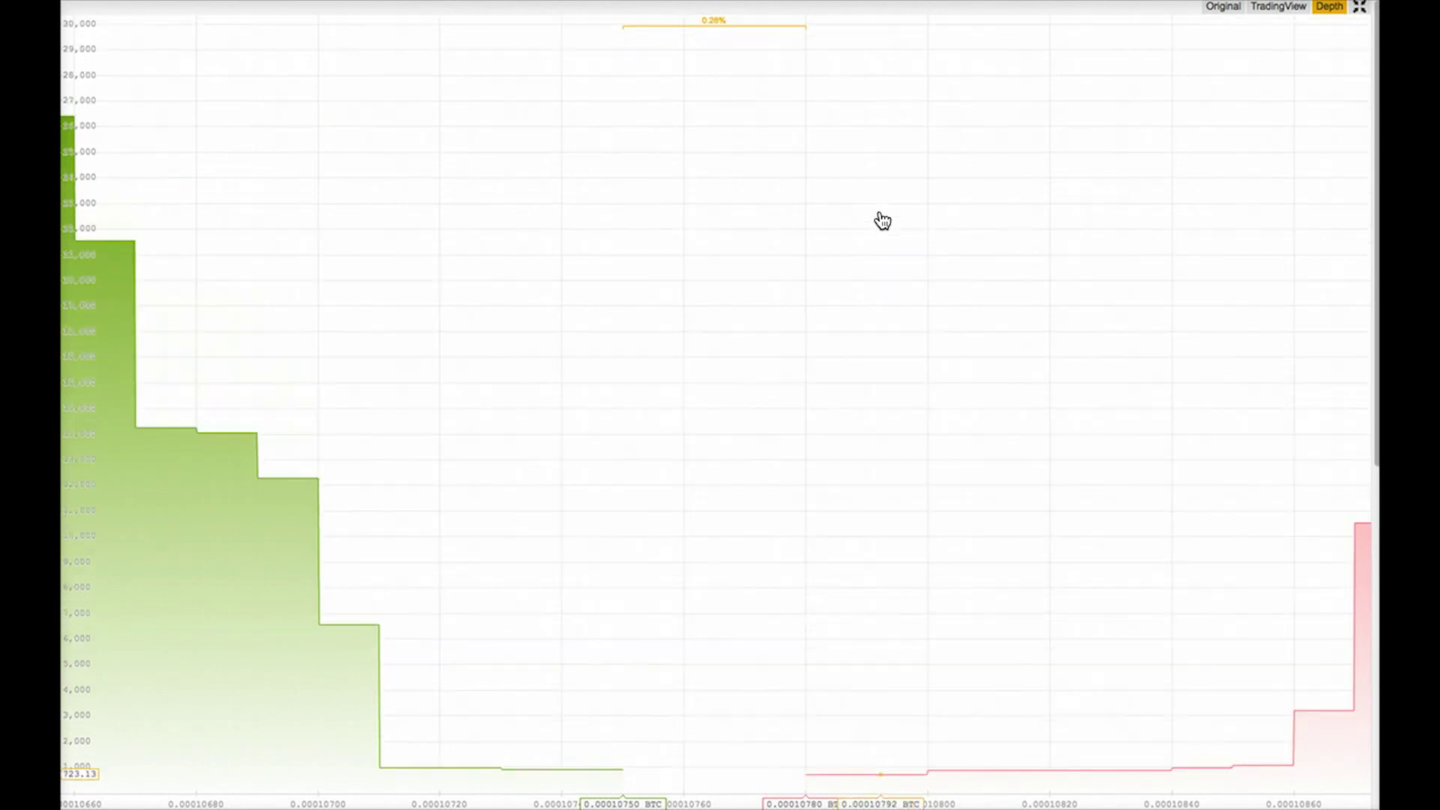
left_click(1361, 9)
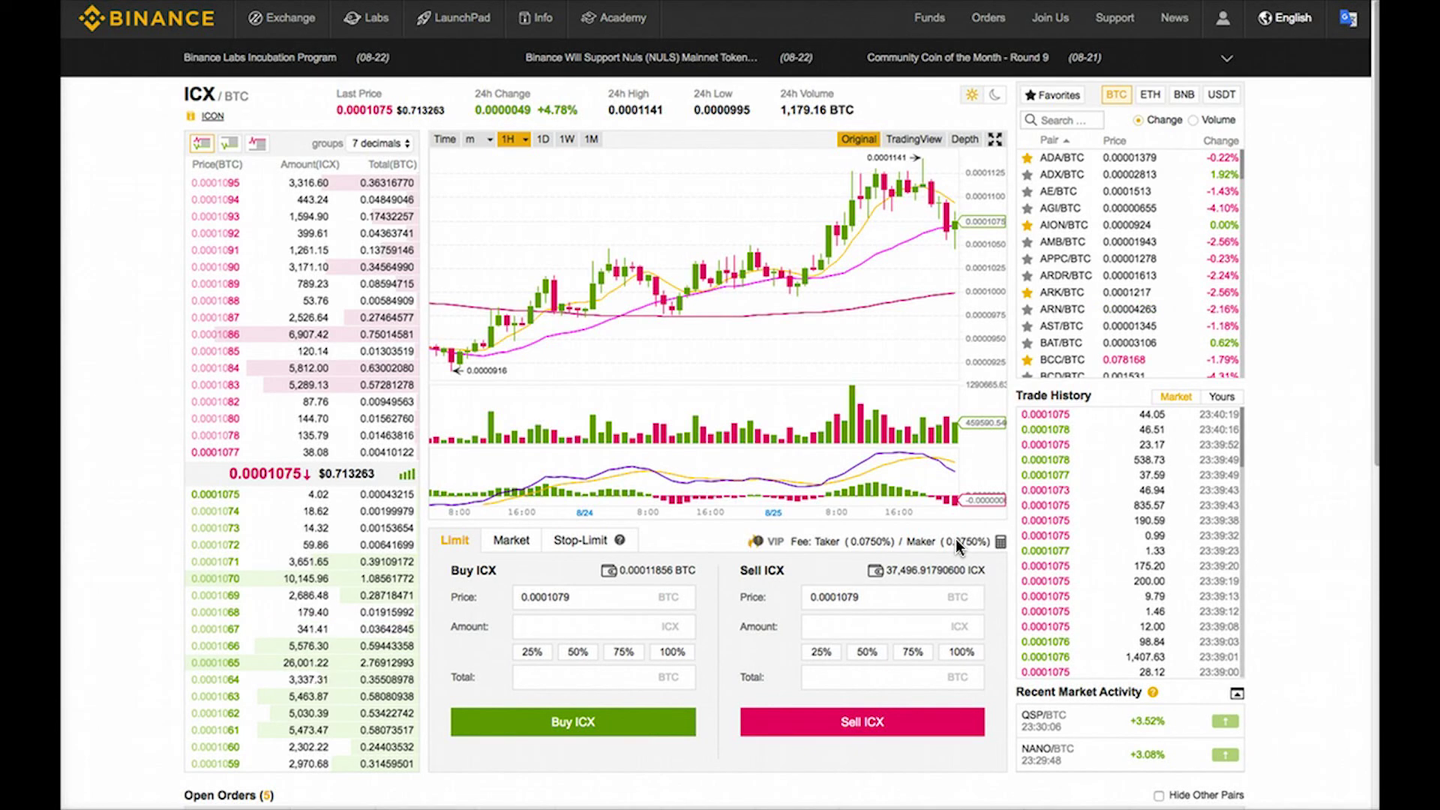
Step: Fill the ICX limit order forms with the price 0.0001088 taken from the sell orders in the order book
left_click(457, 547)
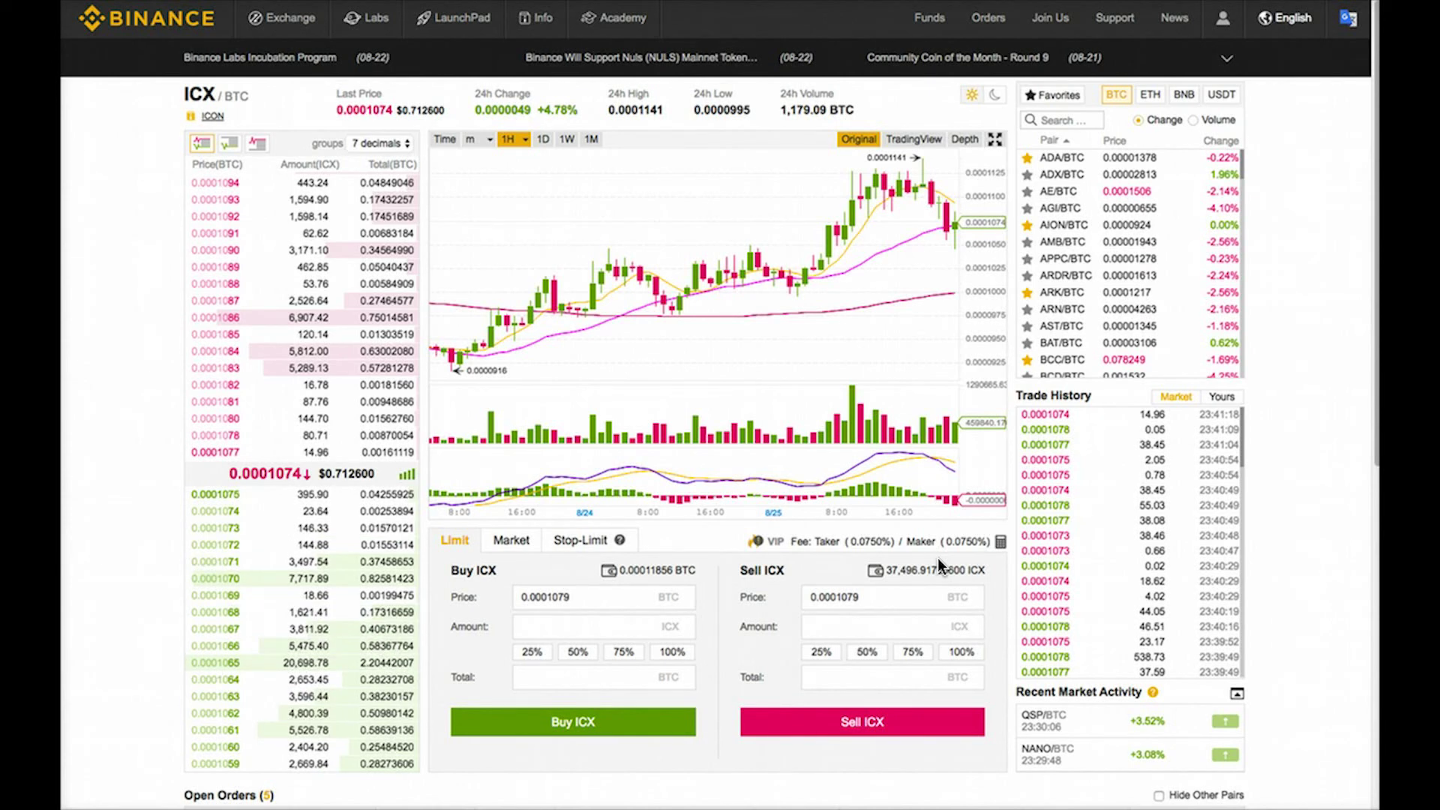
left_click(741, 428)
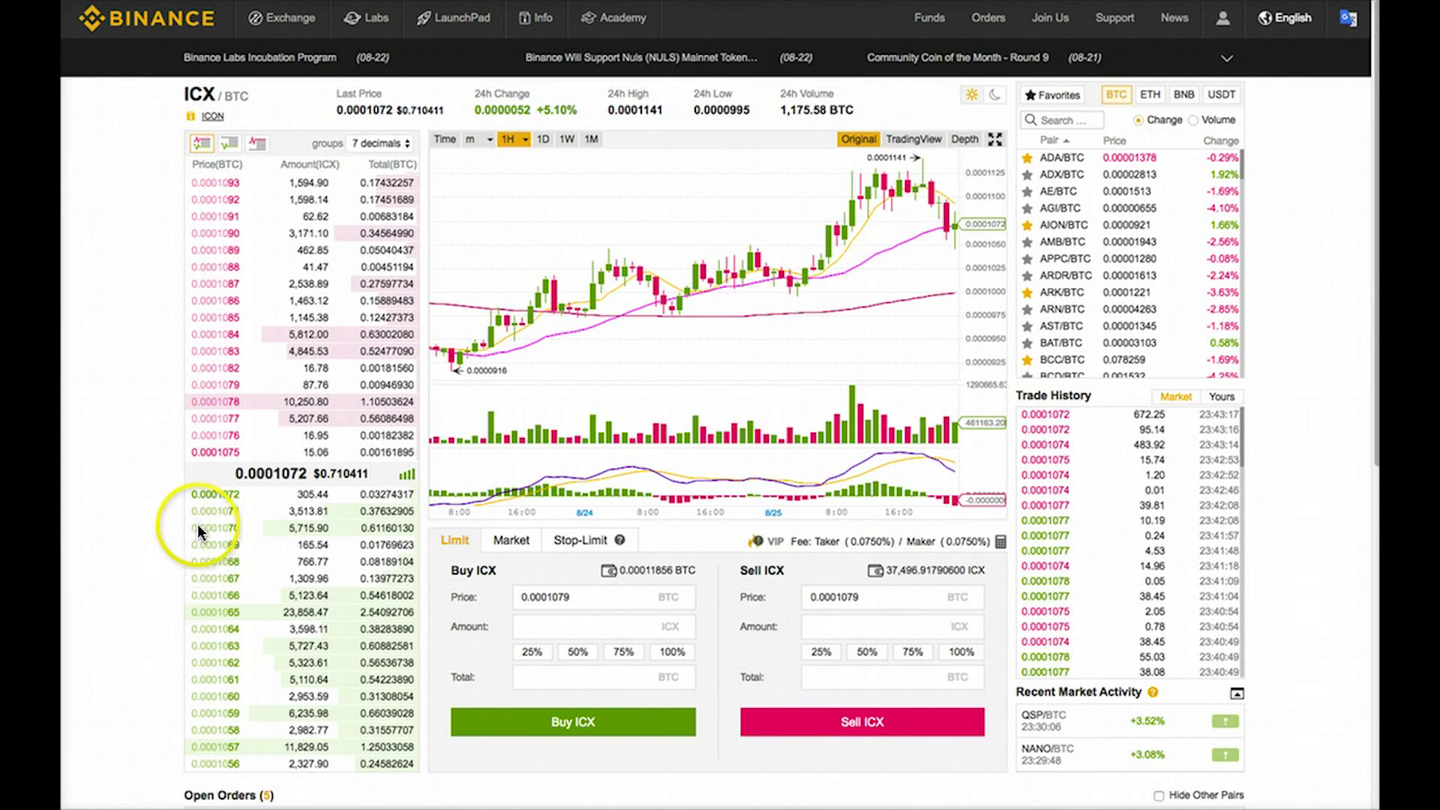
left_click(235, 275)
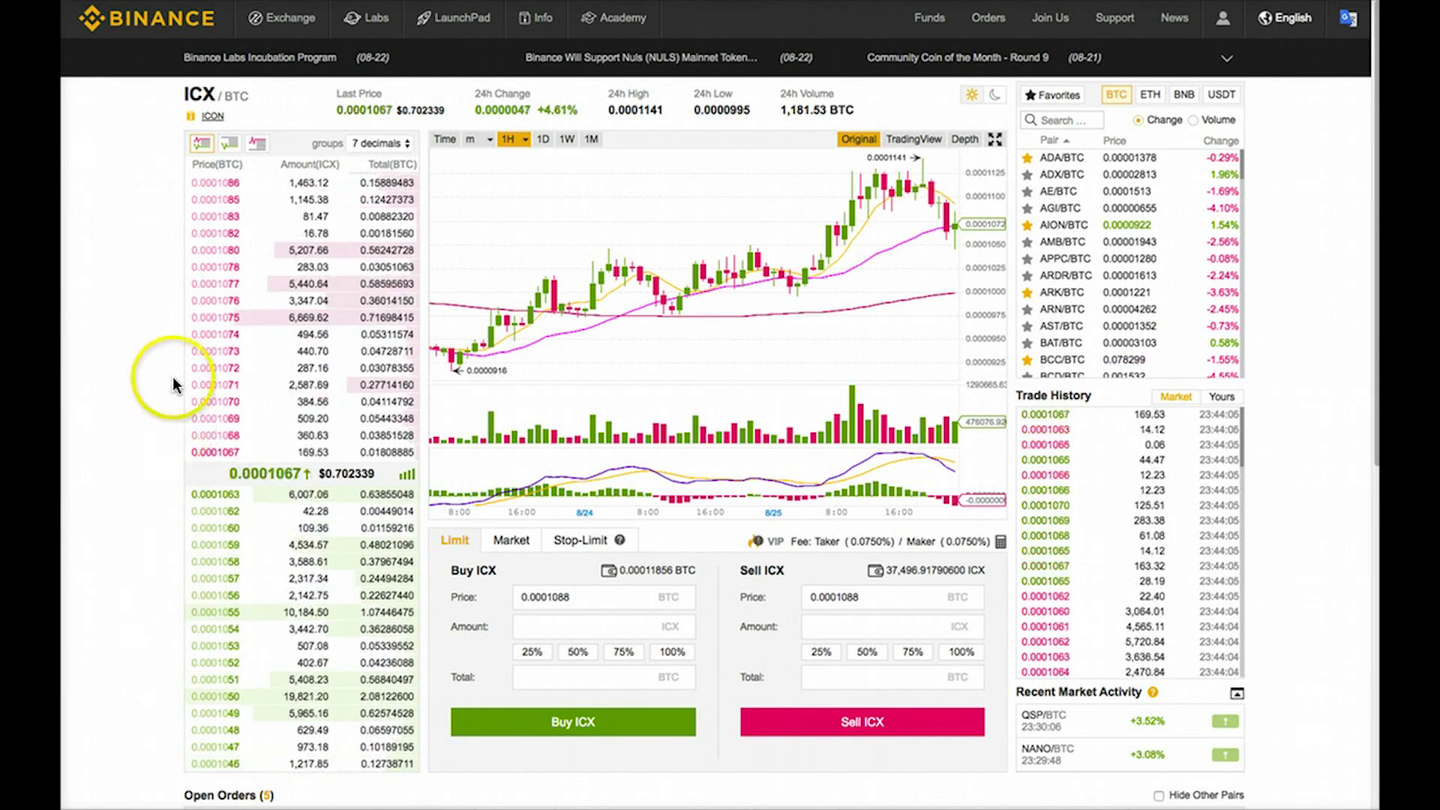
Step: Look through the order book showing only buy orders and only sell orders, and return to the combined view
left_click(231, 144)
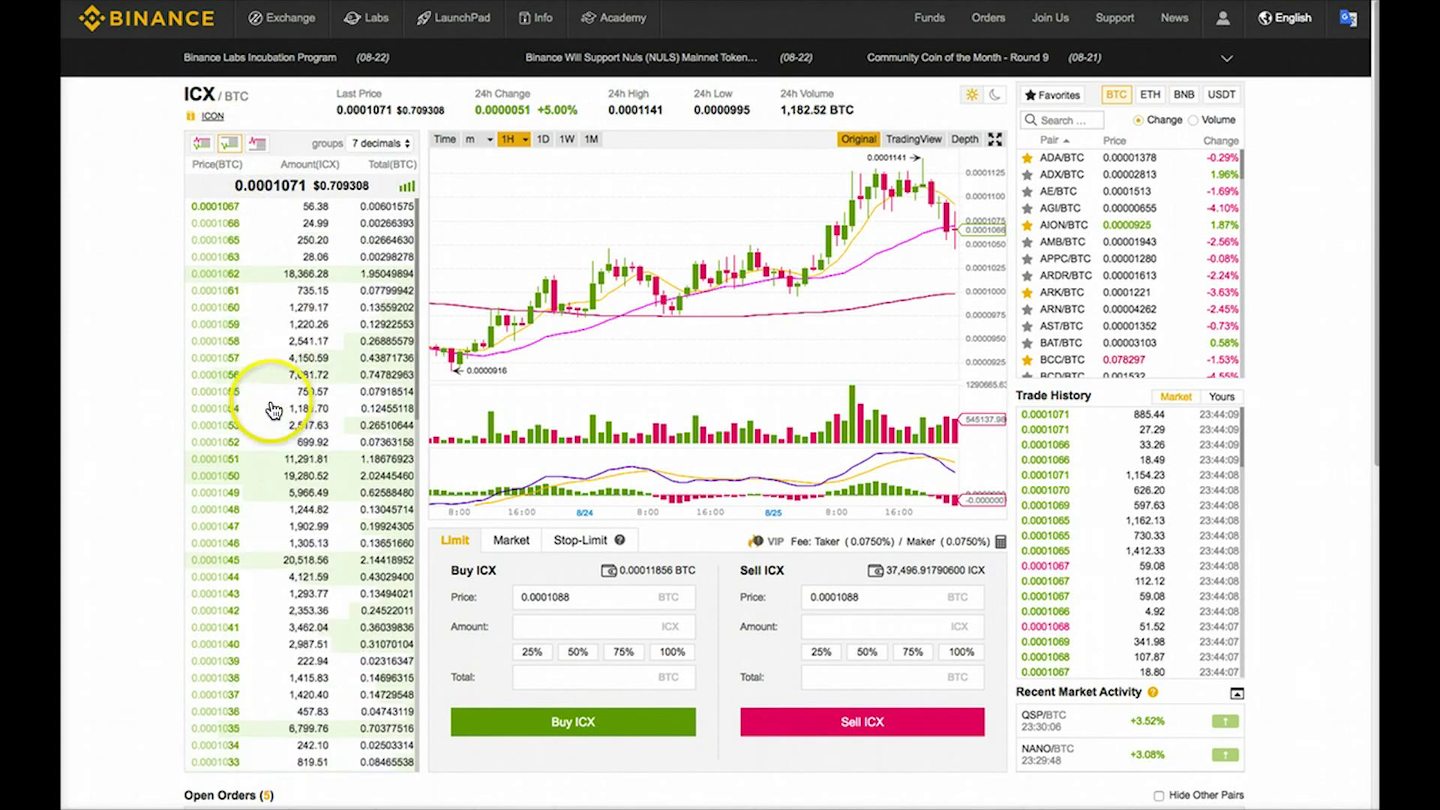
scroll(248, 405, "down", 5)
scroll(274, 408, "down", 8)
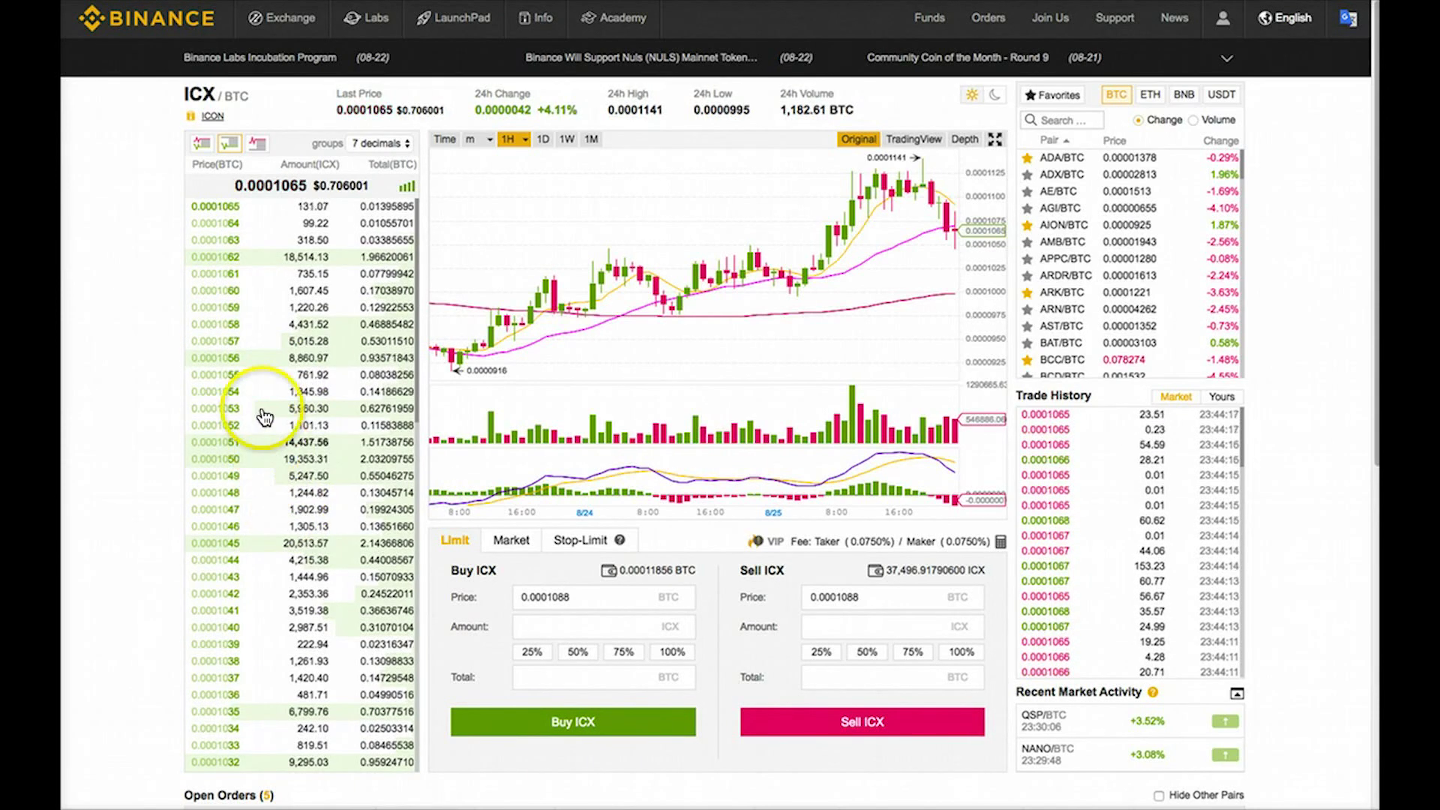
left_click(257, 142)
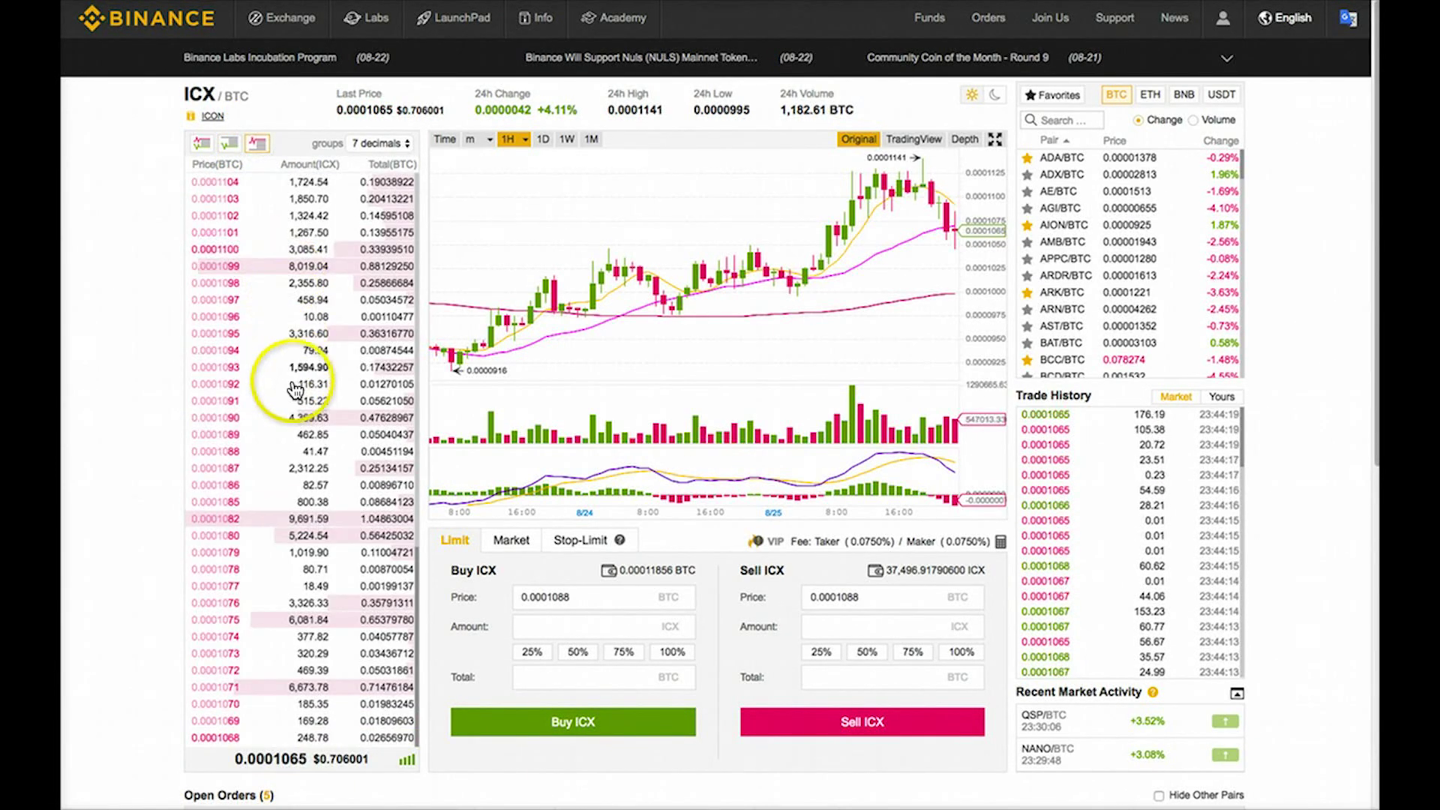
scroll(285, 425, "up", 15)
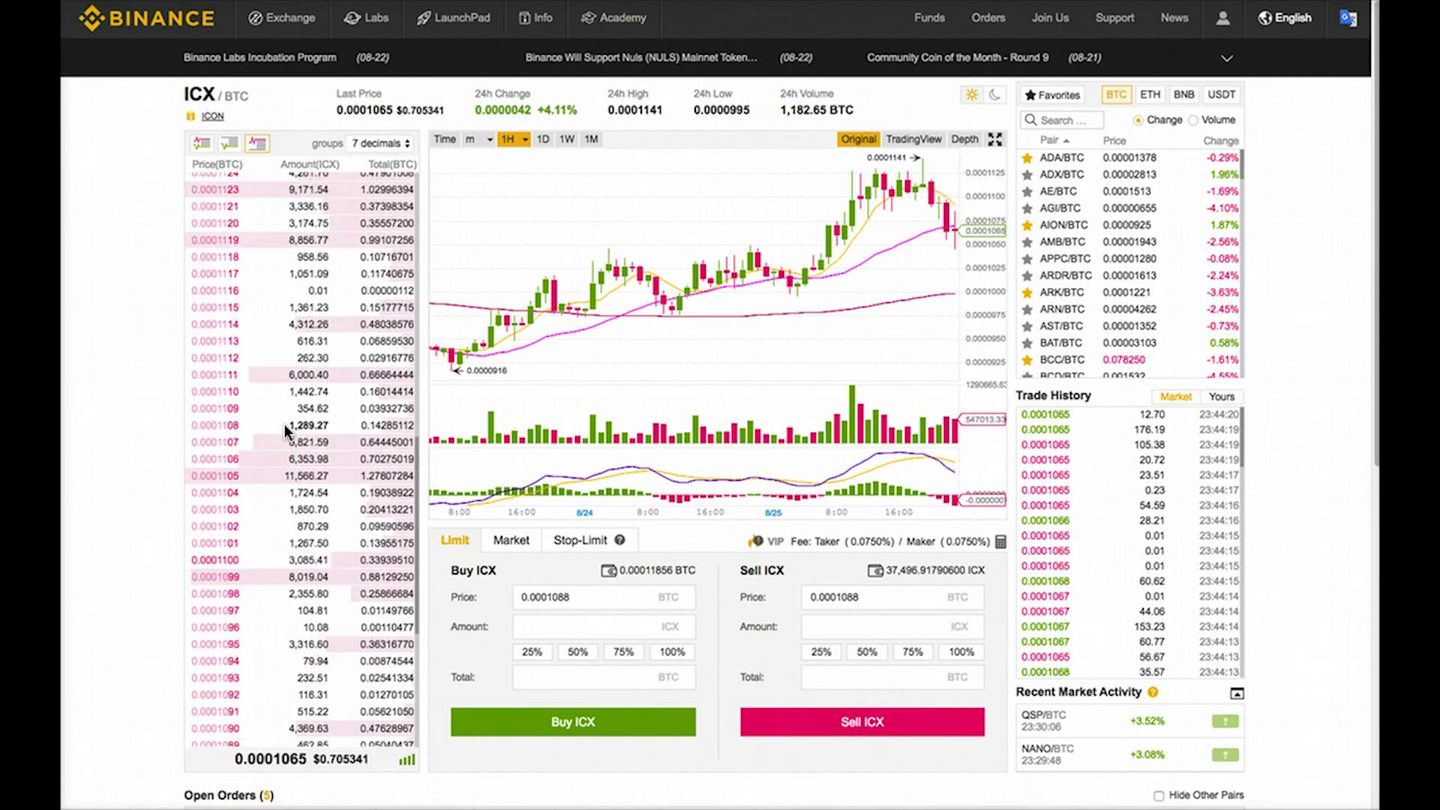
scroll(285, 424, "down", 15)
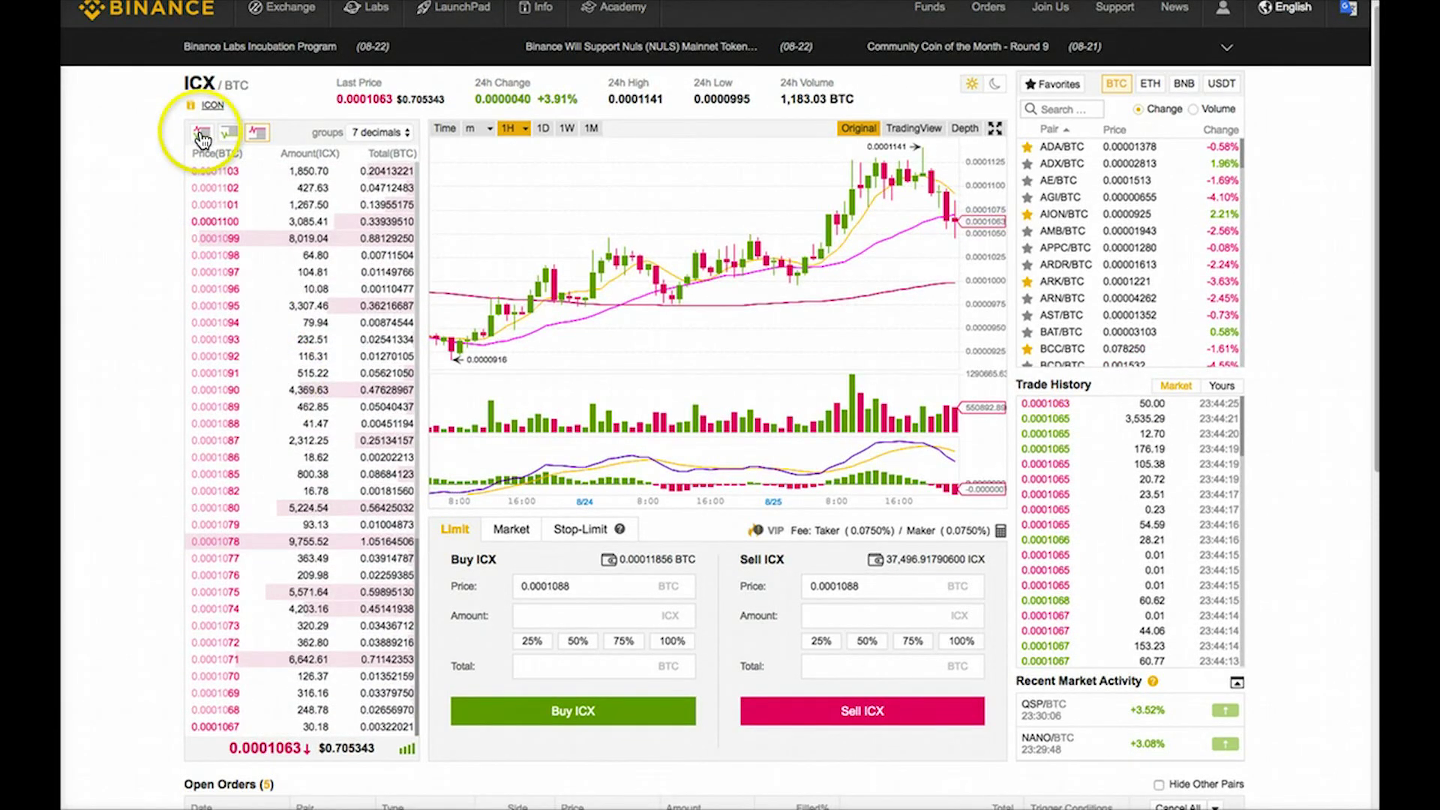
left_click(201, 134)
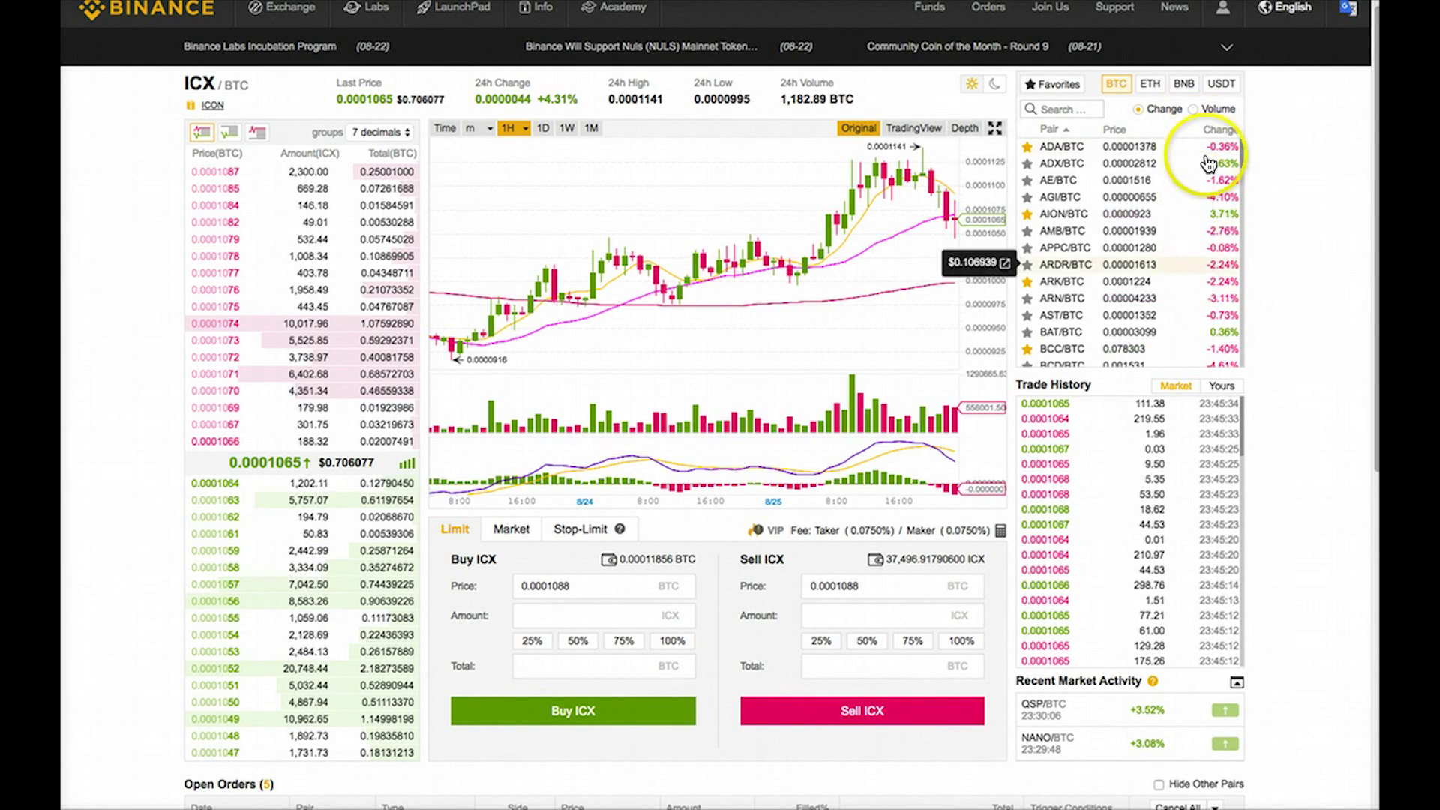
Step: Show the BTC market list by volume and by change, browse its pairs, and check the Favorites list before returning to BTC
left_click(1195, 110)
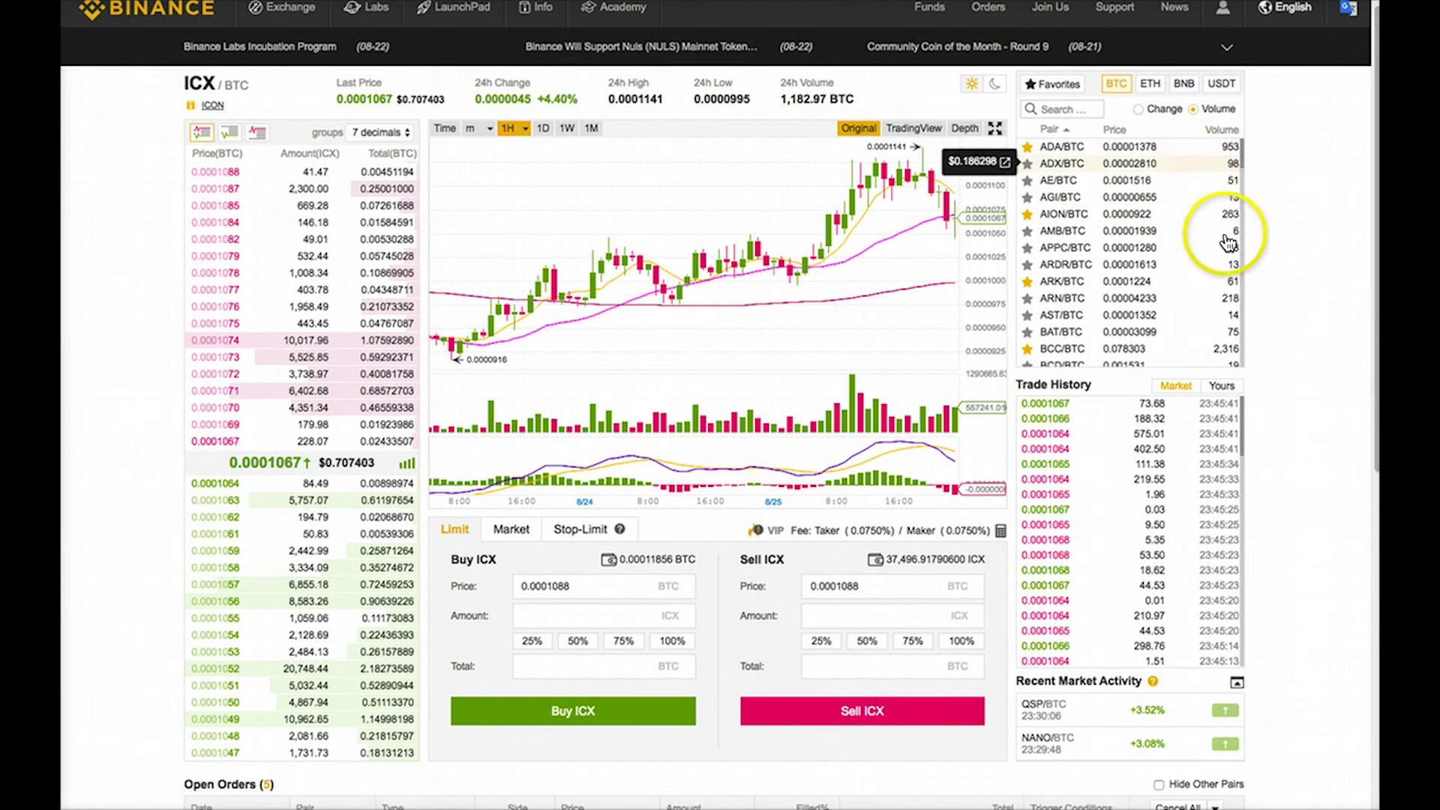
left_click(1139, 109)
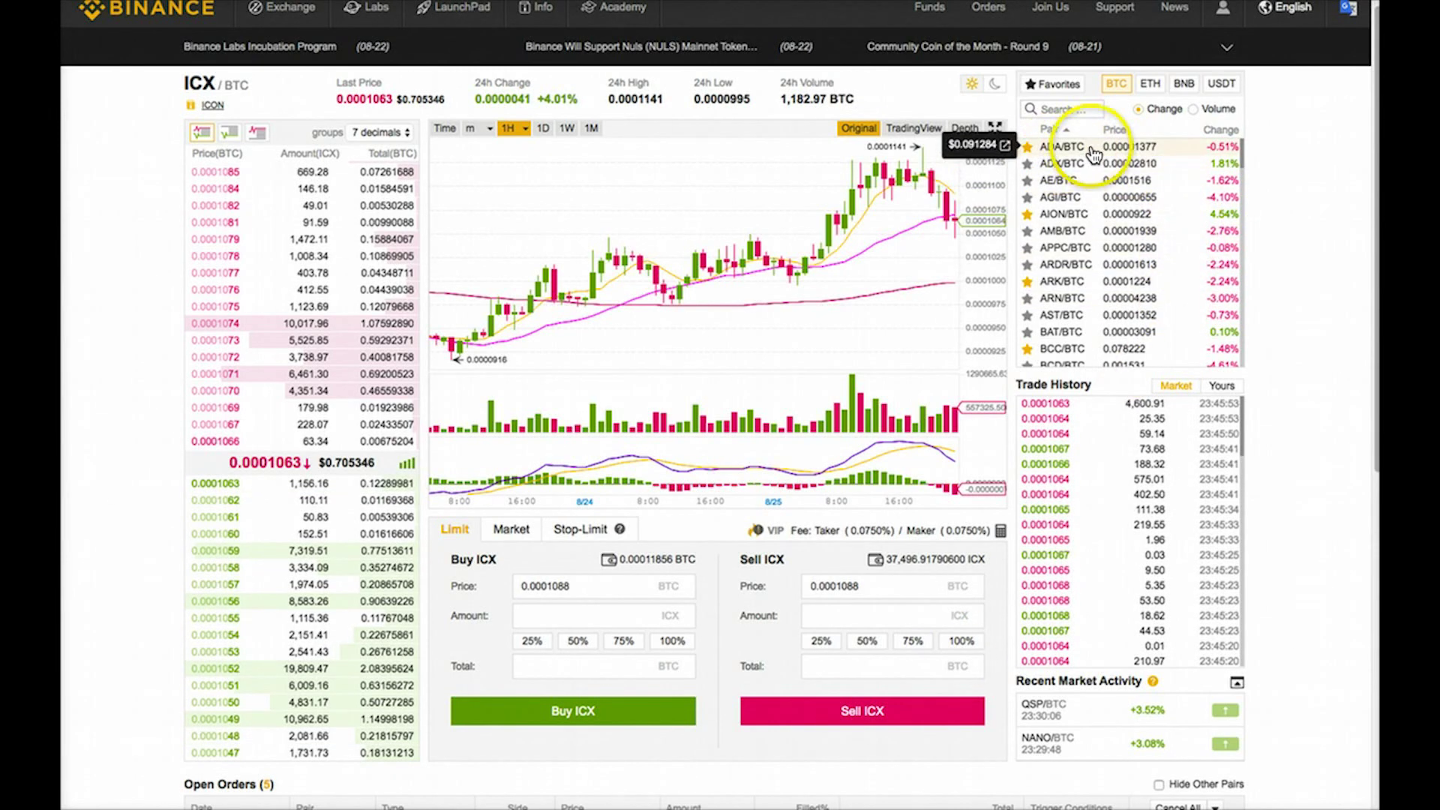
scroll(1097, 216, "down", 5)
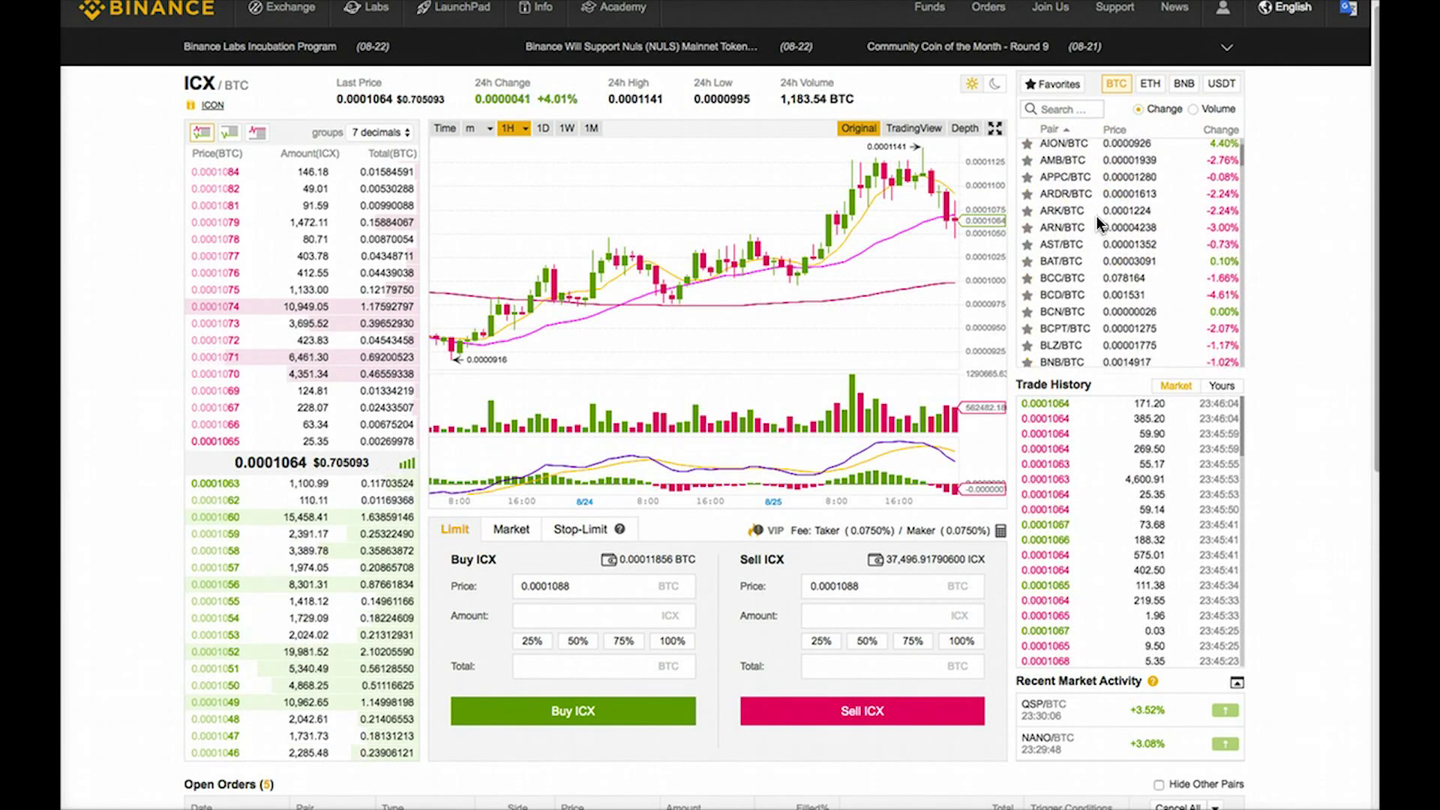
scroll(1096, 216, "down", 3)
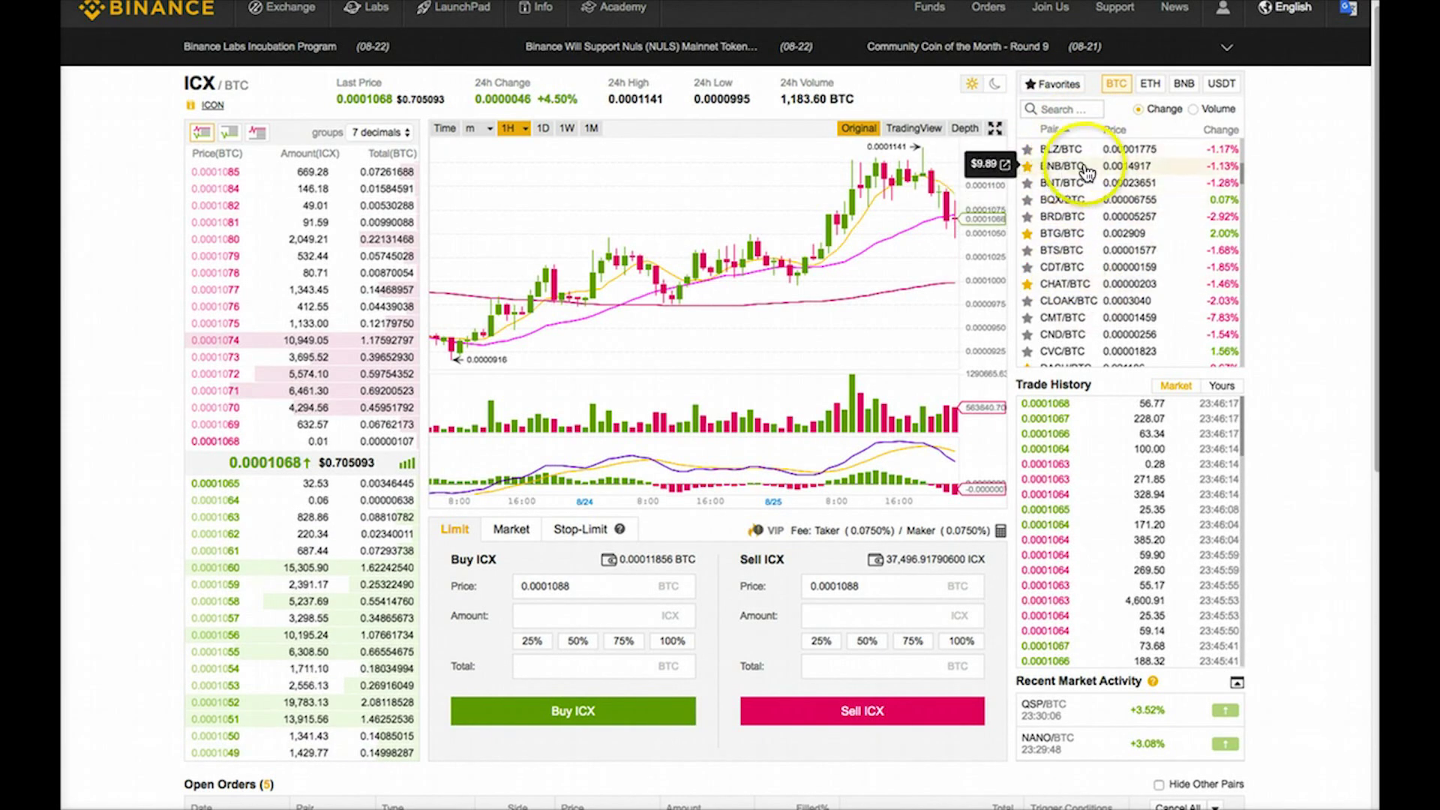
left_click(1053, 84)
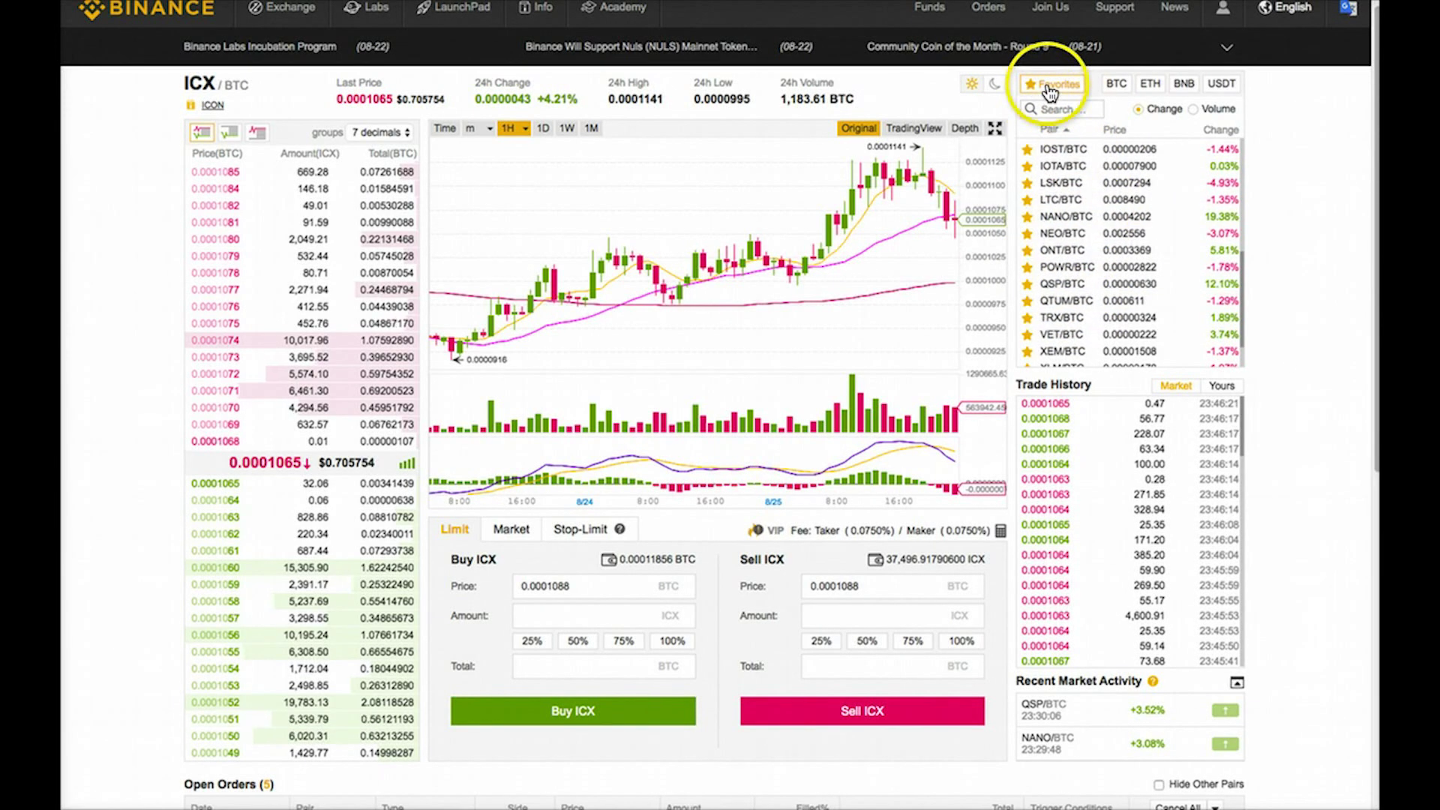
left_click(1116, 84)
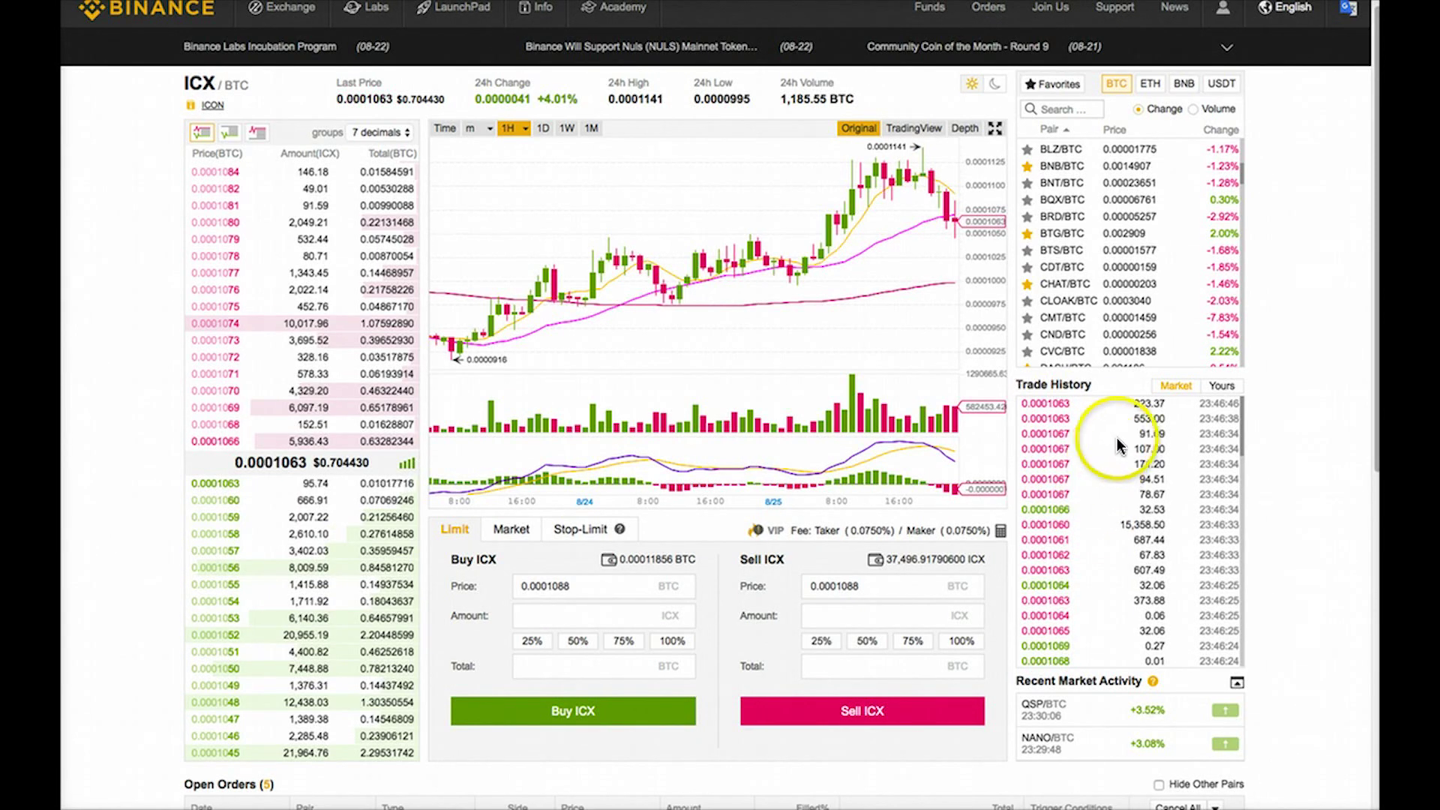
Step: Check the account's own entries in Trade History, and review the Open Orders and 24h order history tables
left_click(1209, 385)
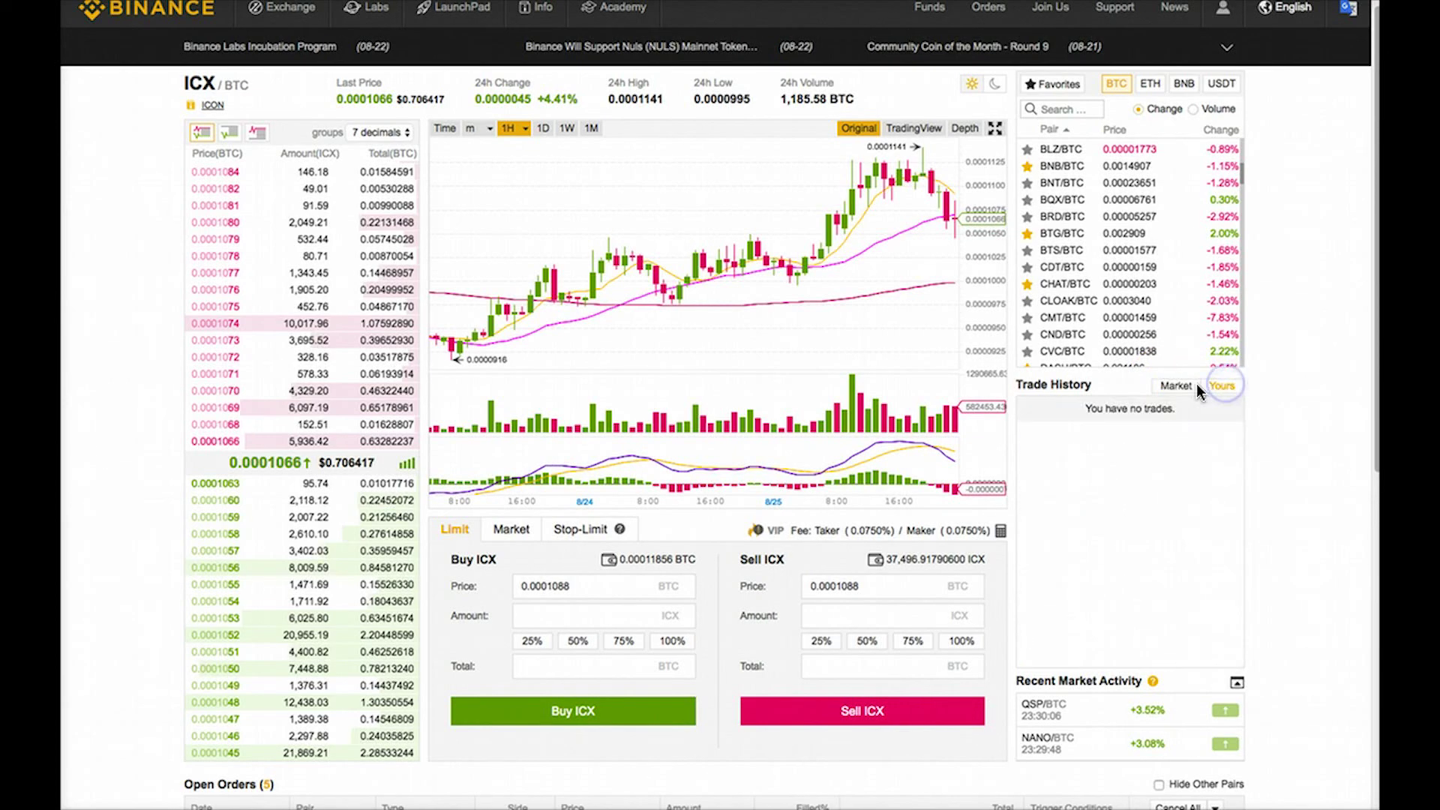
left_click(1176, 386)
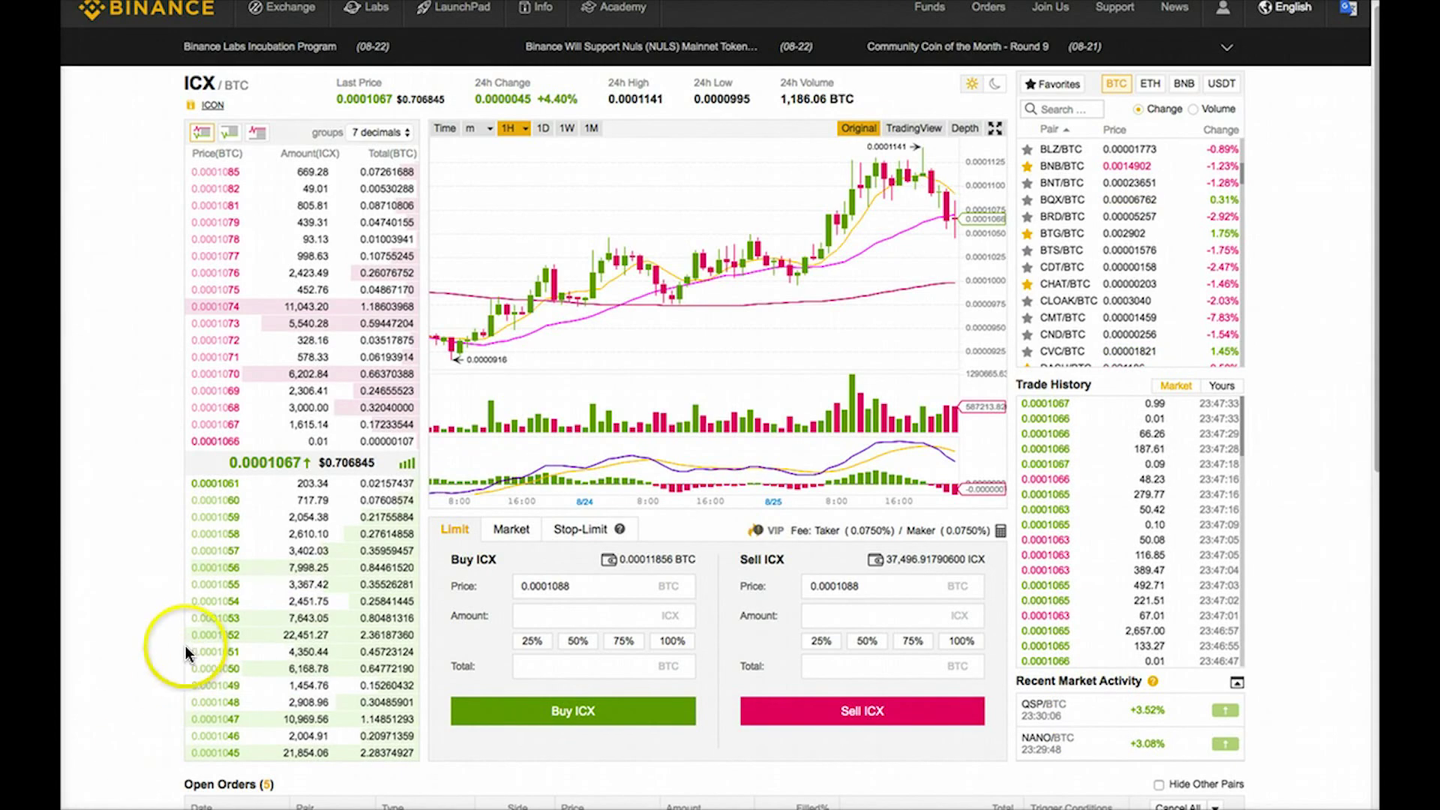
scroll(186, 646, "down", 3)
scroll(186, 646, "down", 2)
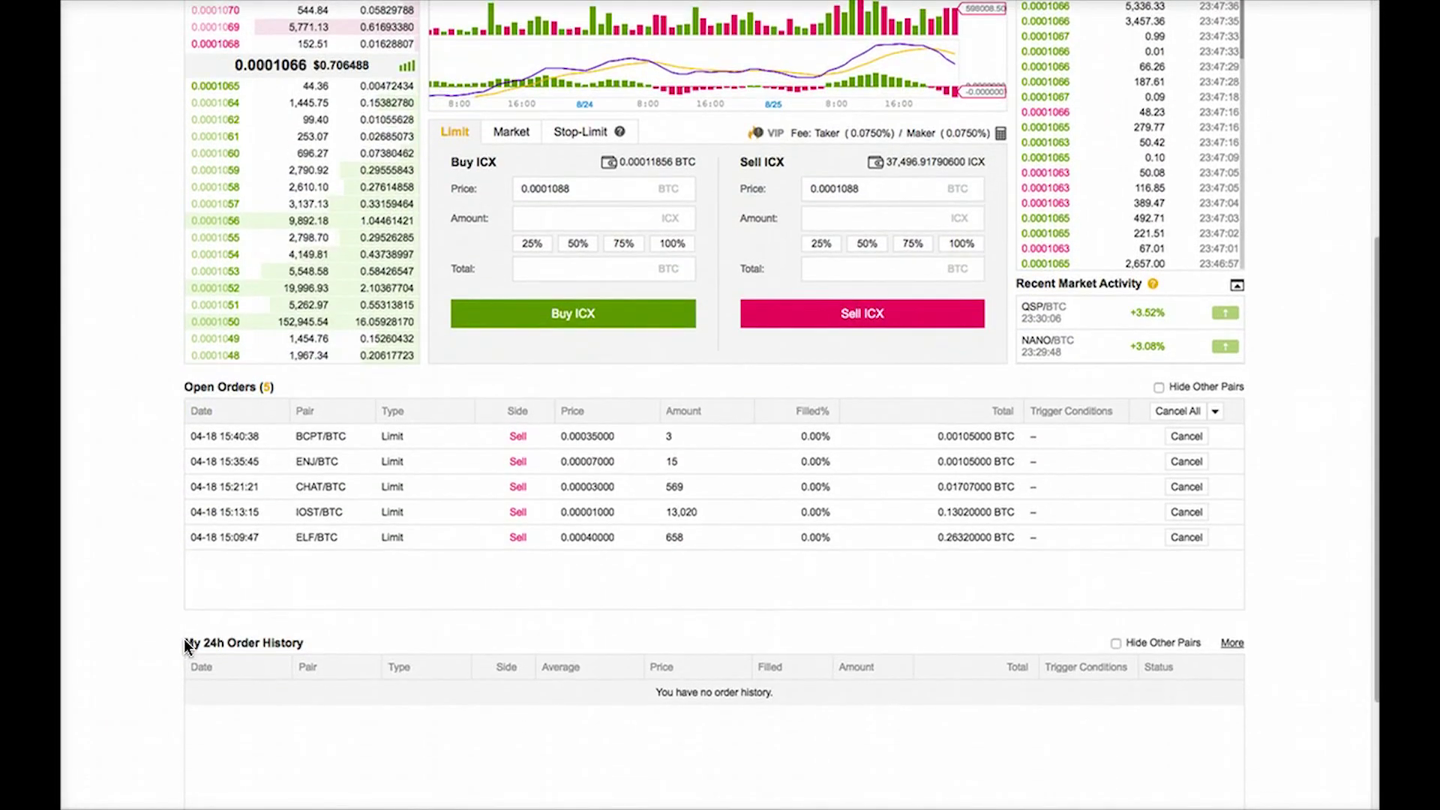
scroll(188, 647, "down", 1)
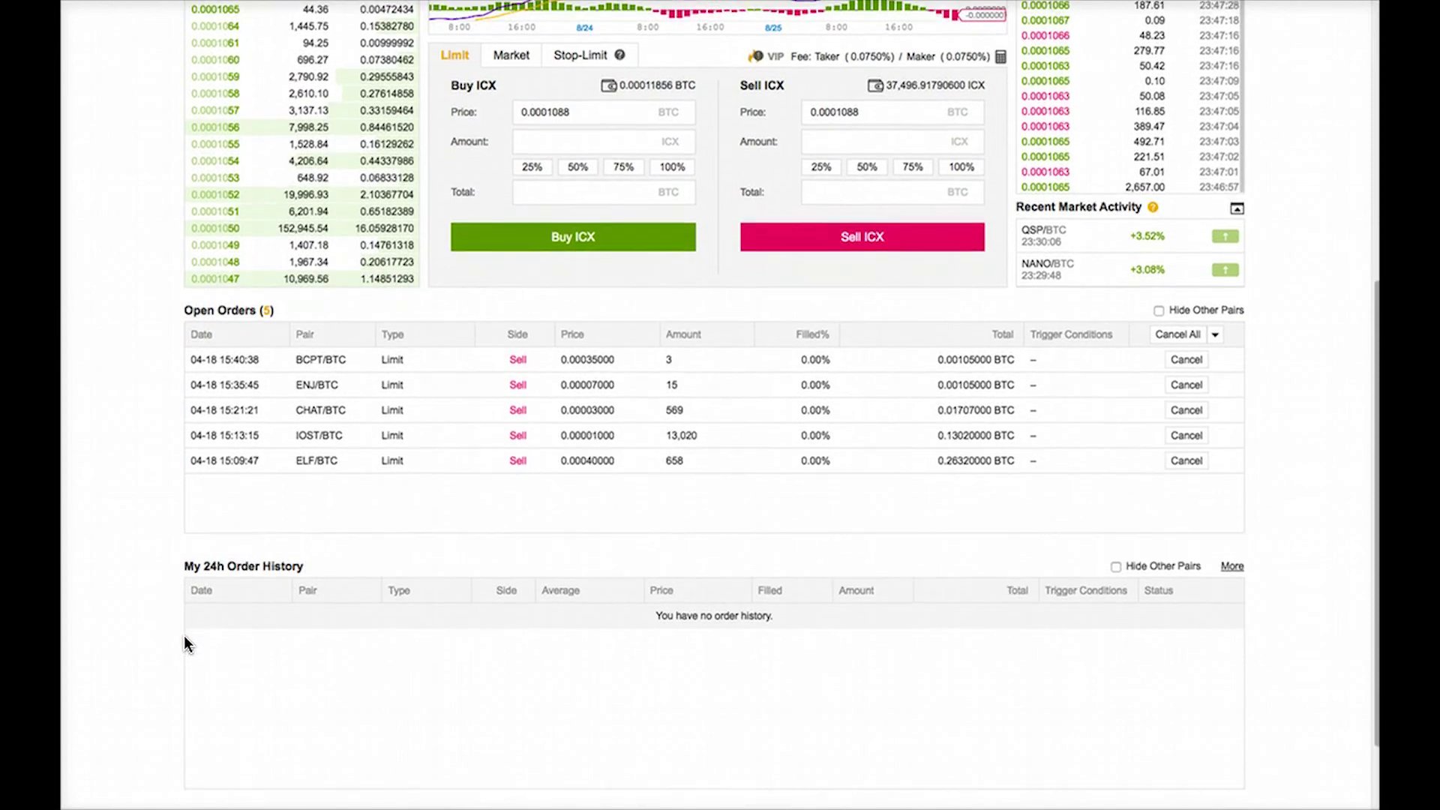
scroll(114, 547, "down", 1)
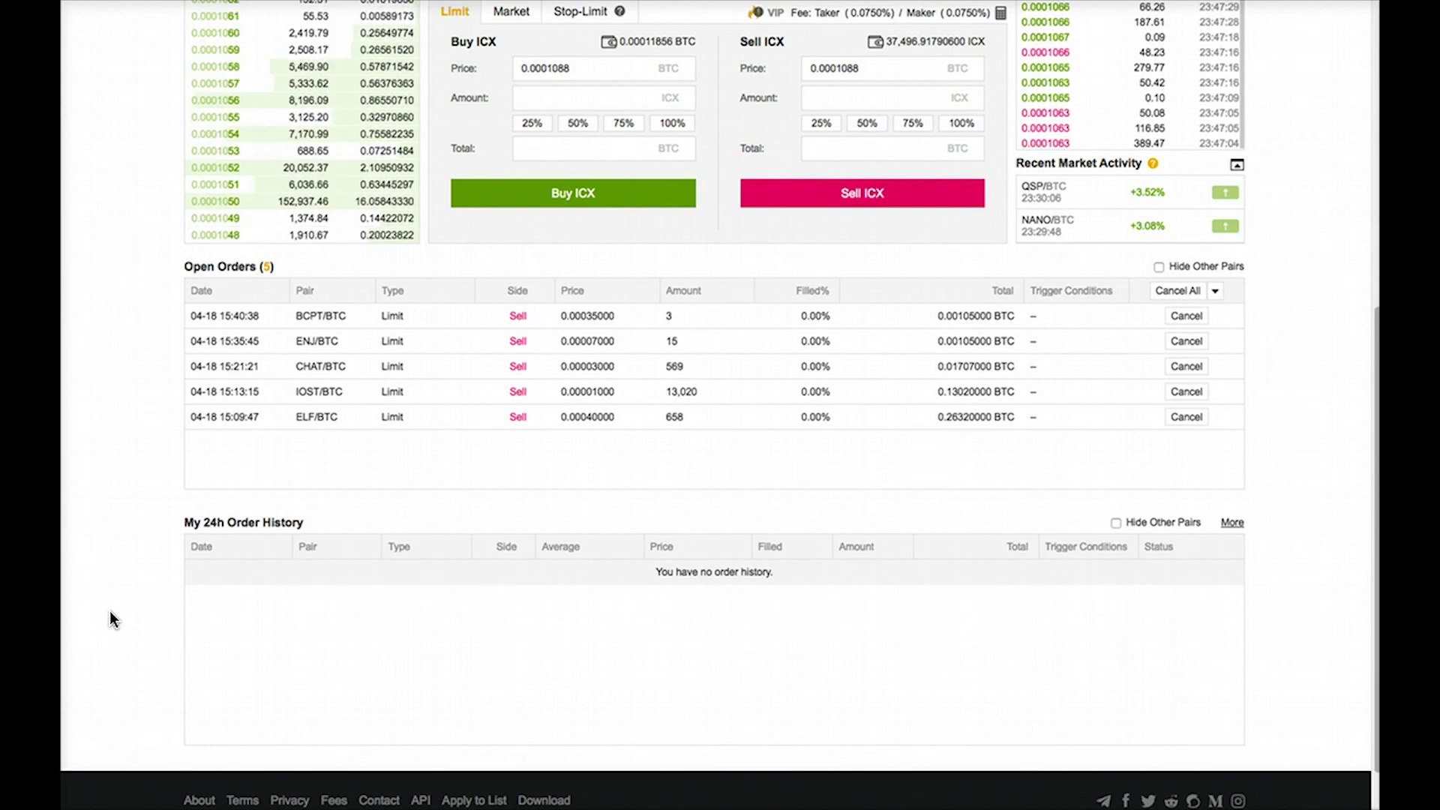
scroll(109, 610, "up", 7)
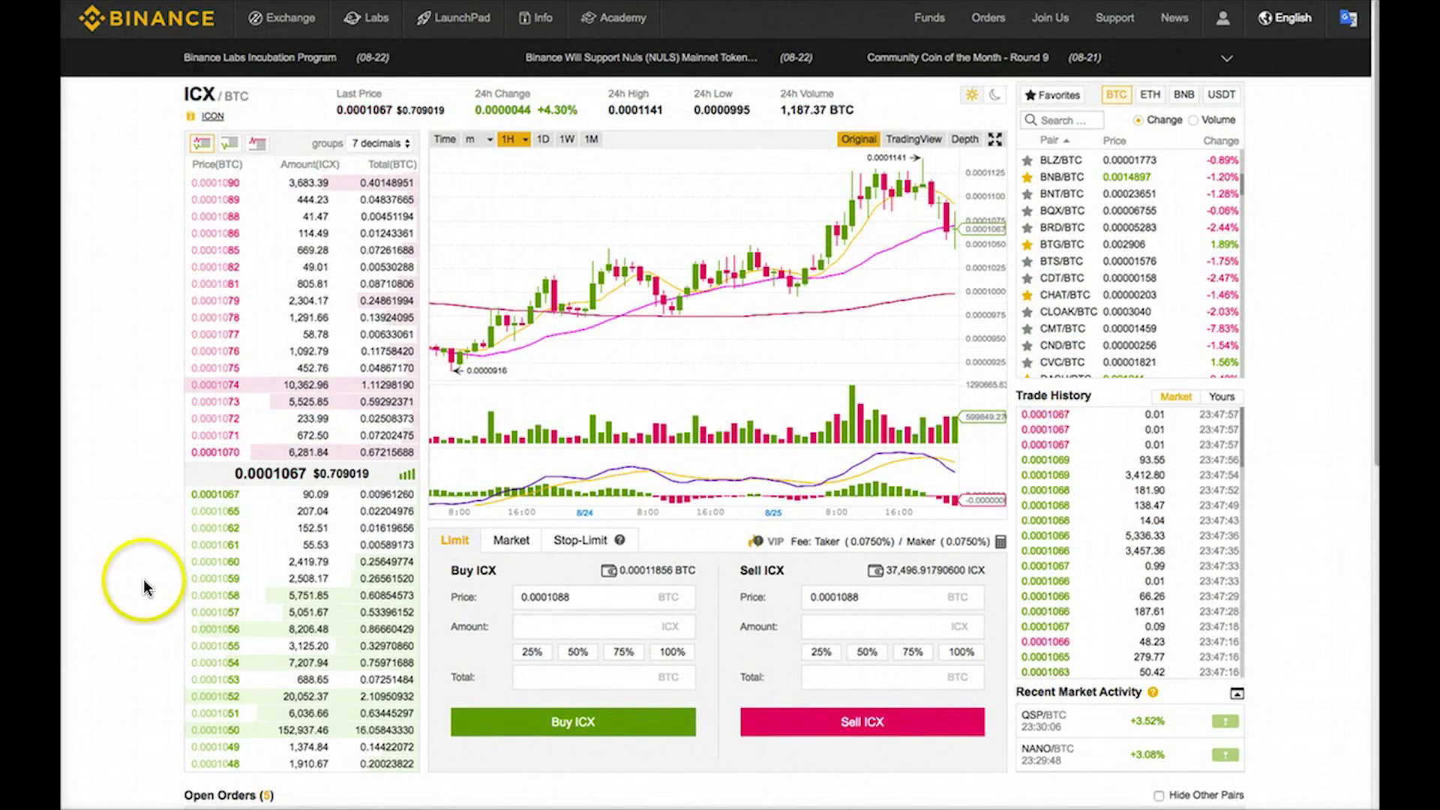
Step: Open the account's Balances page and sort the coins by name, leaving them sorted by total balance in descending order
mouse_move(922, 28)
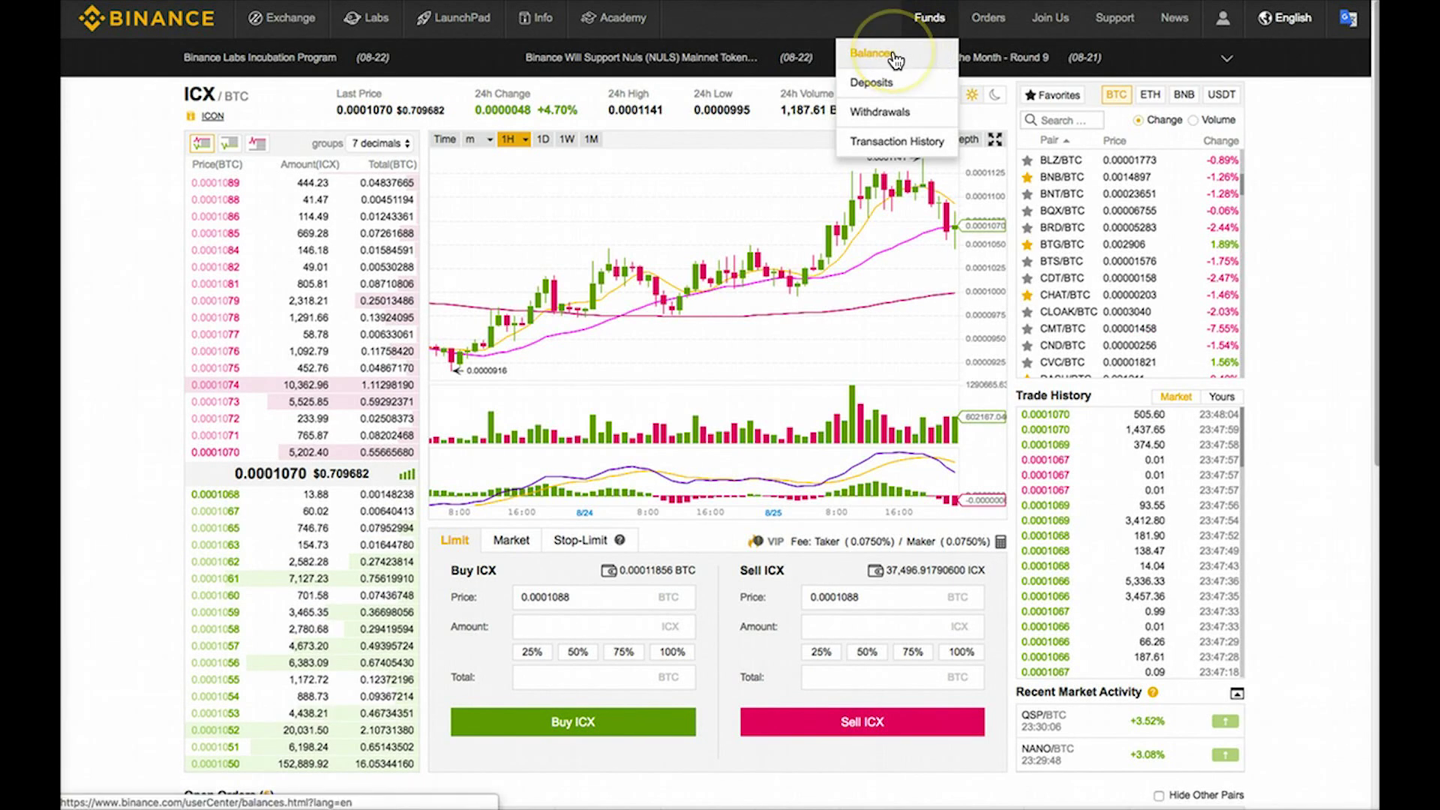
left_click(894, 58)
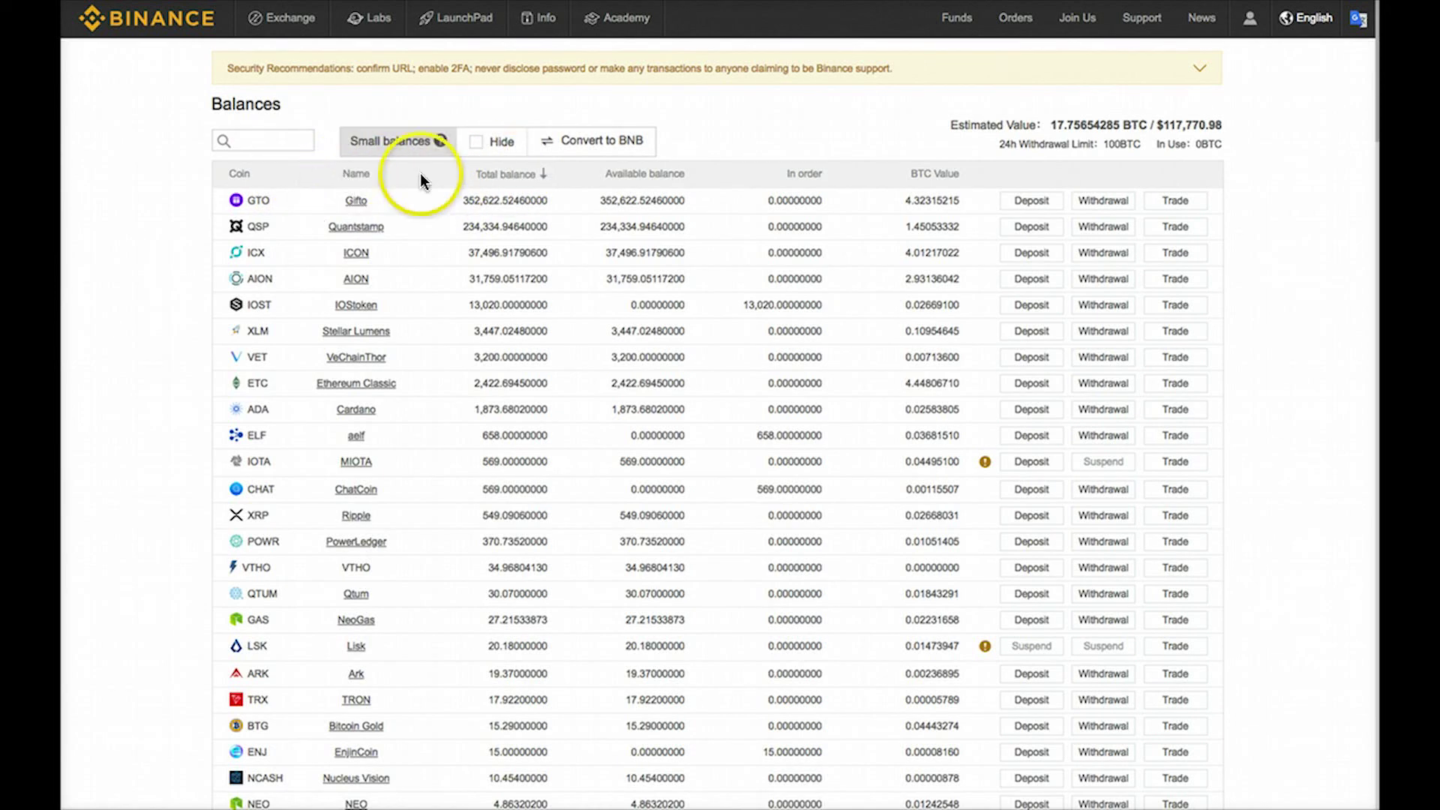
left_click(502, 175)
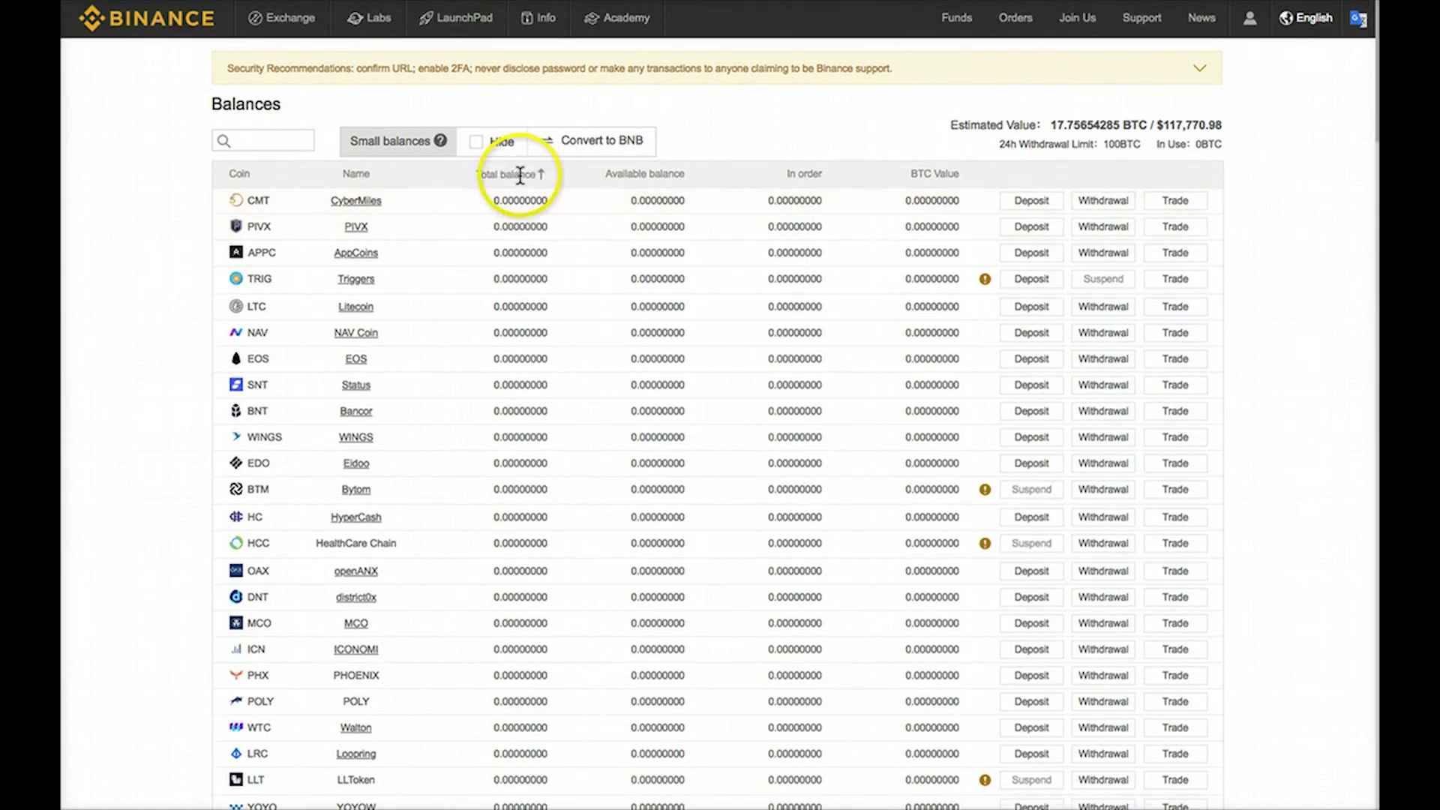
left_click(520, 175)
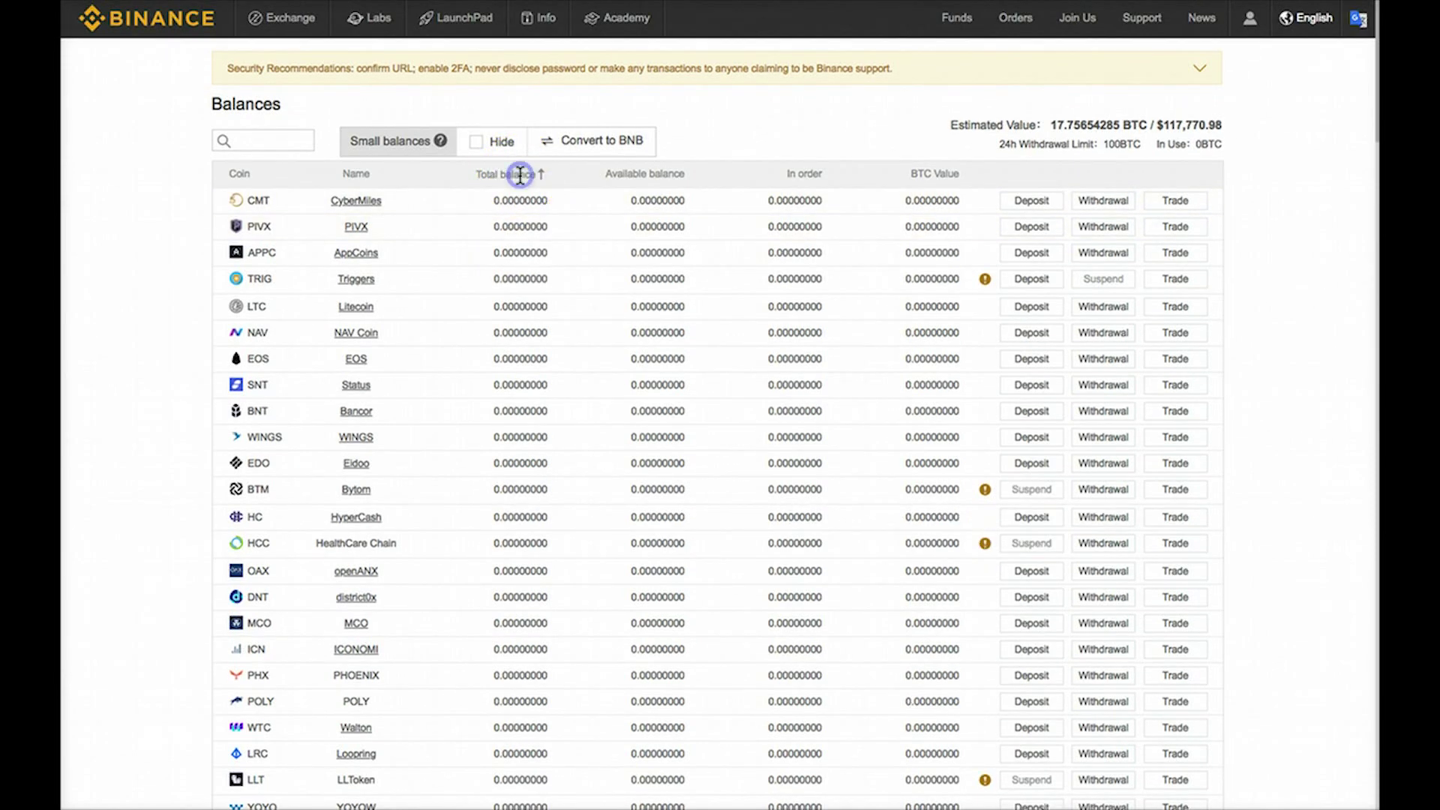
left_click(354, 175)
left_click(355, 175)
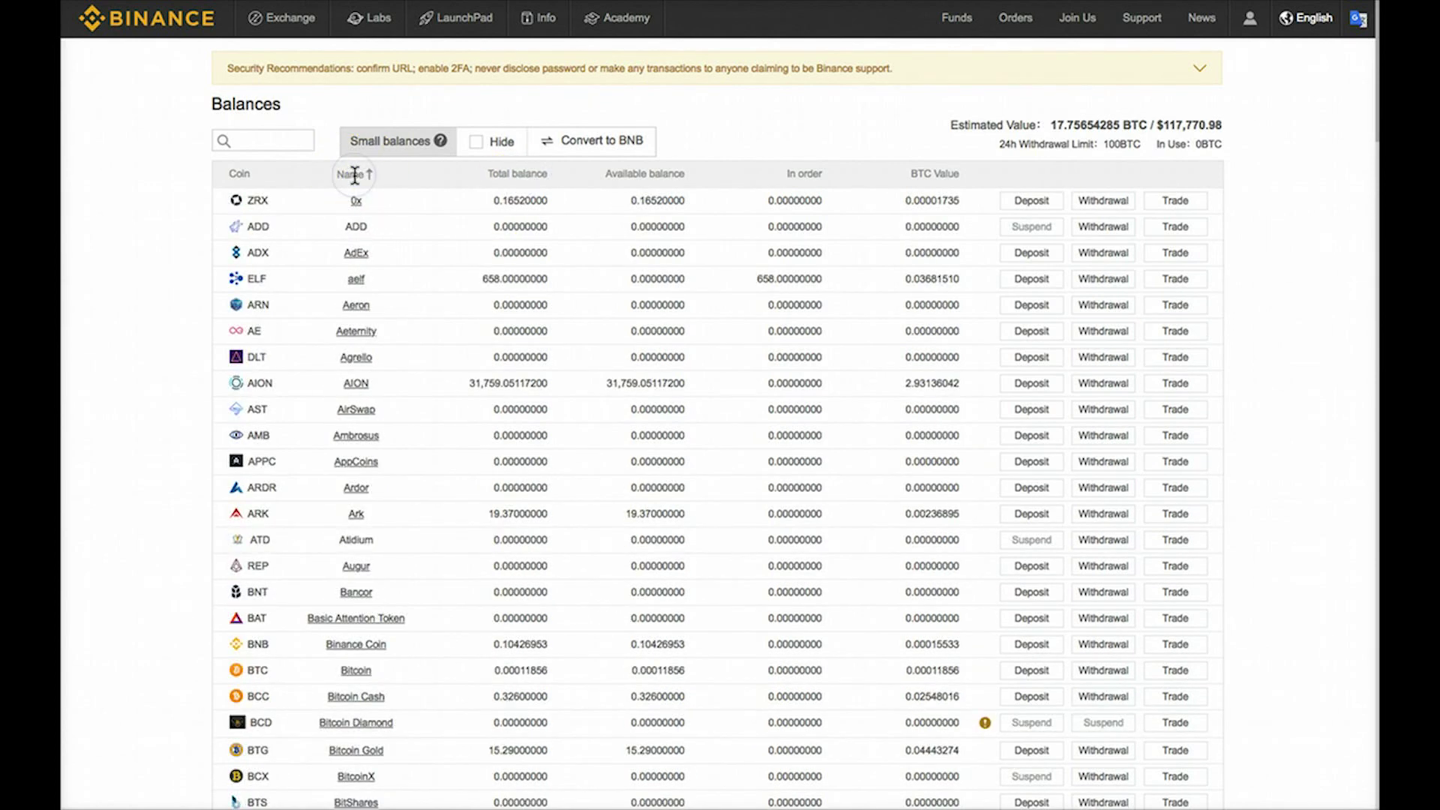
left_click(518, 174)
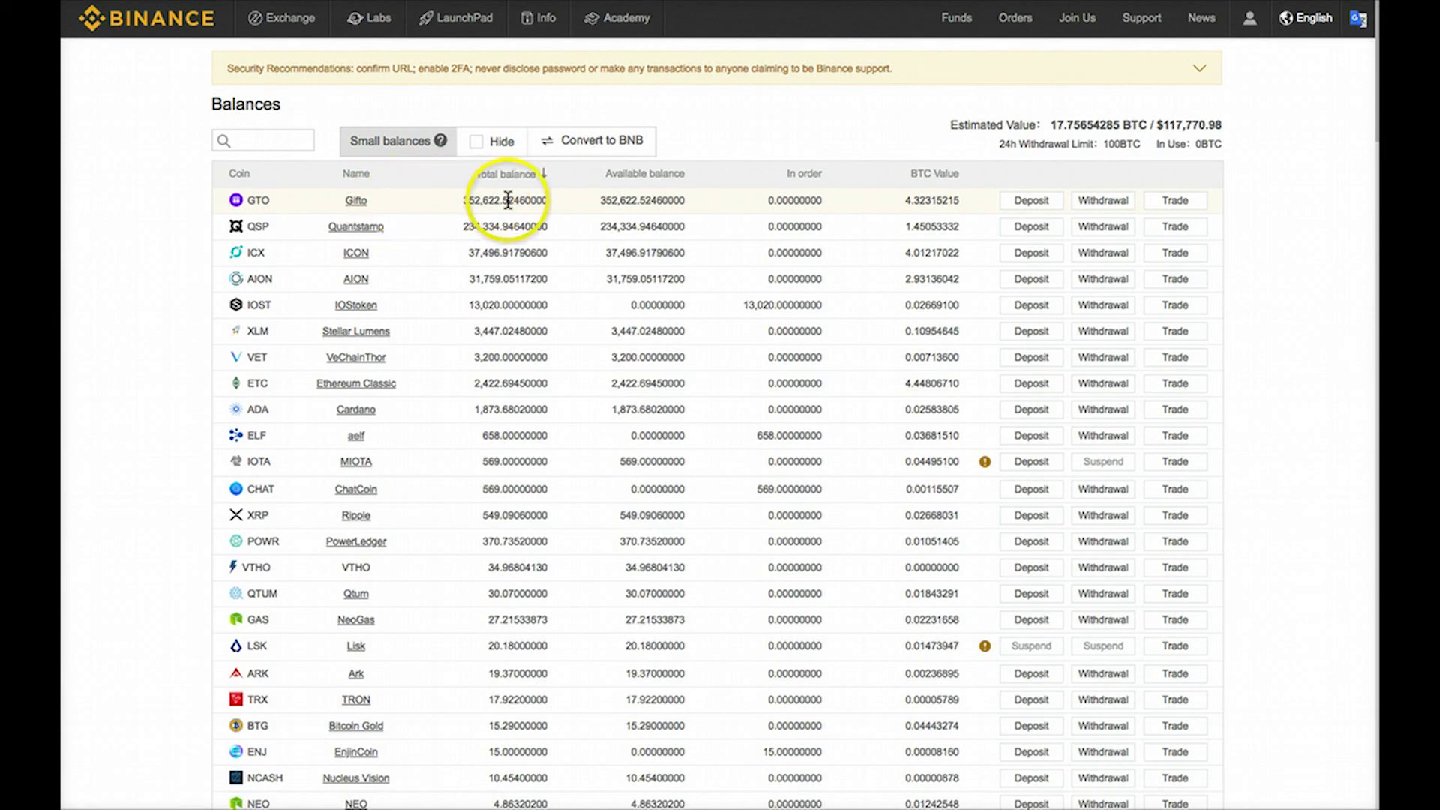
Step: Open the page for converting small balances to BNB
left_click(626, 203)
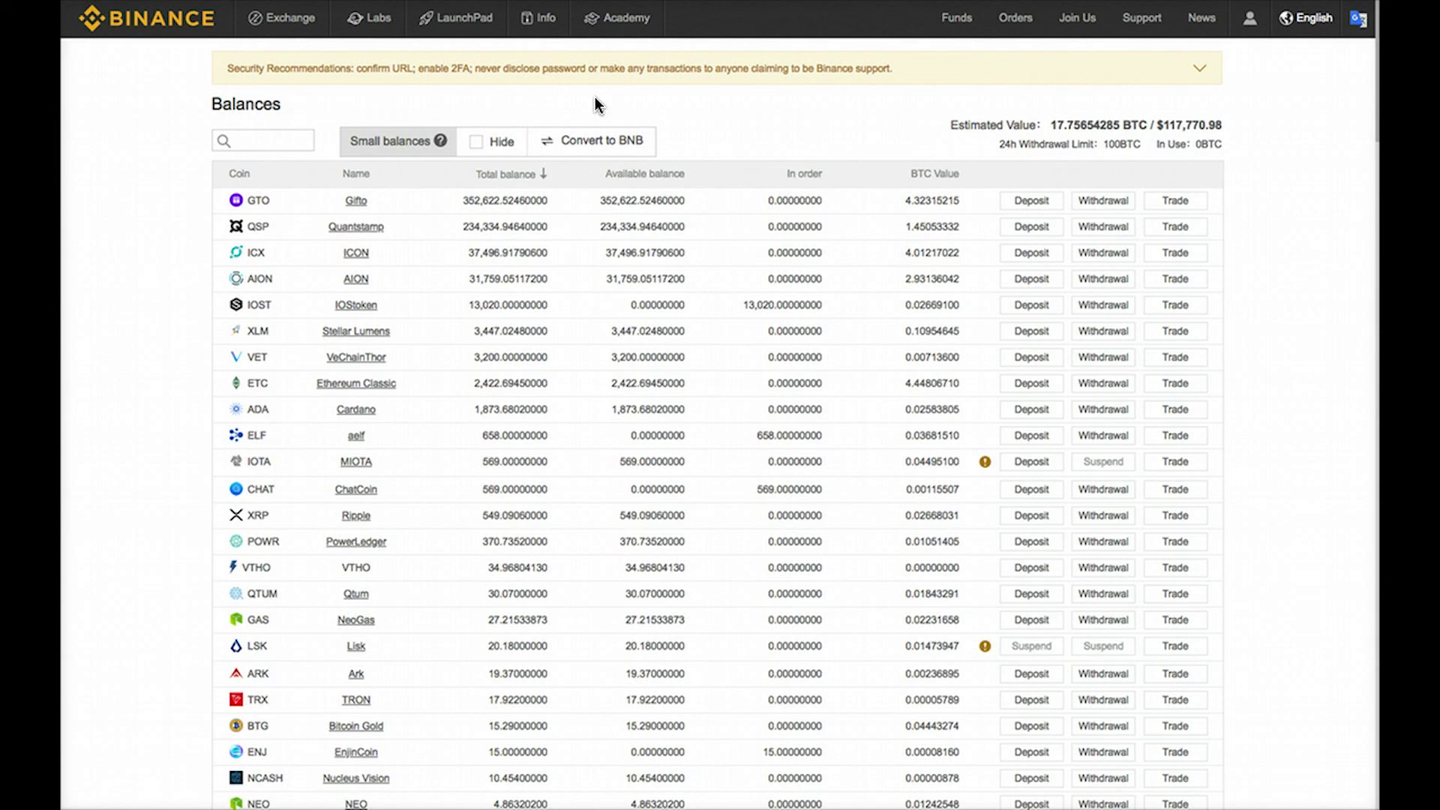
left_click(592, 144)
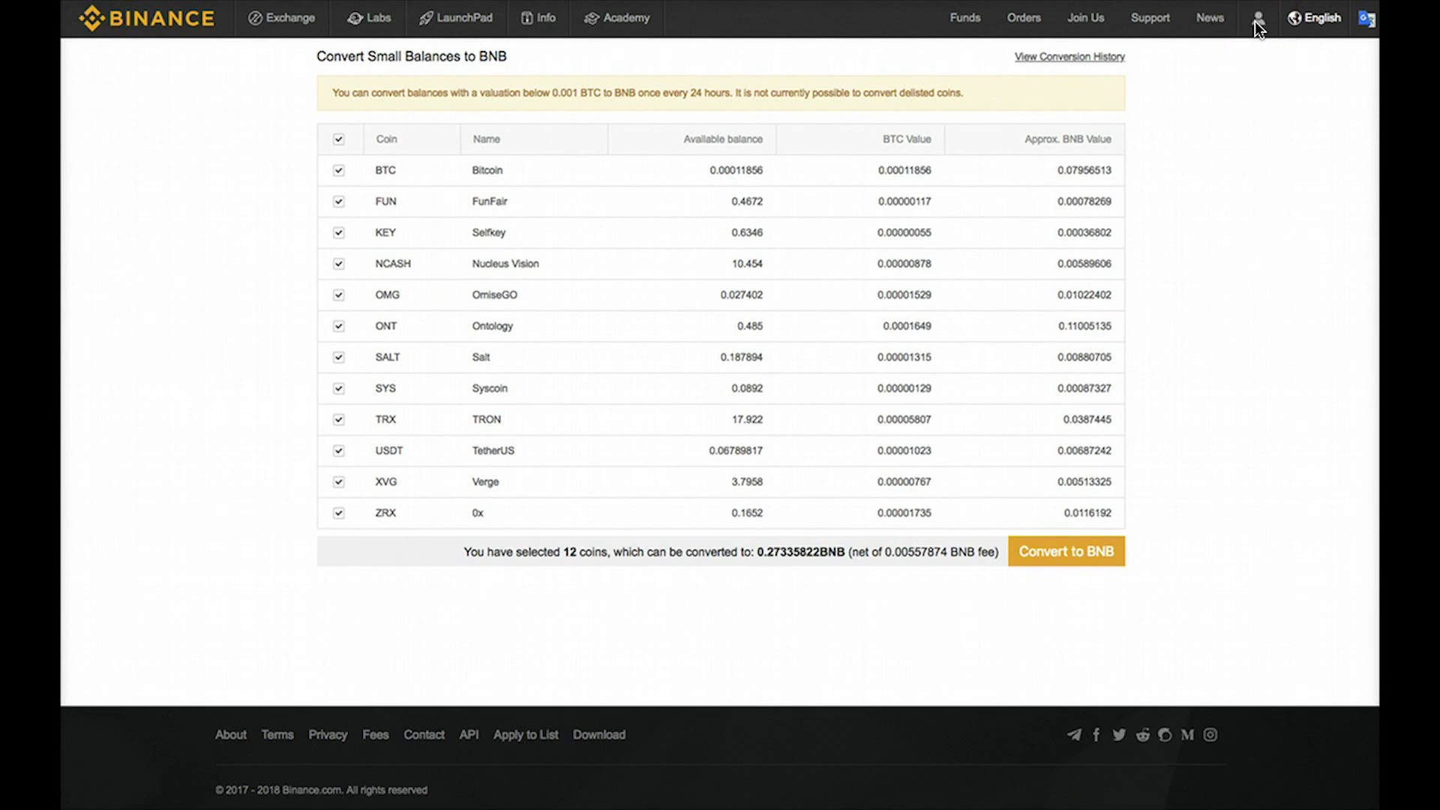
Step: Open the account page and review its security settings, withdrawal address management, device list, distribution history and last logins
mouse_move(1259, 23)
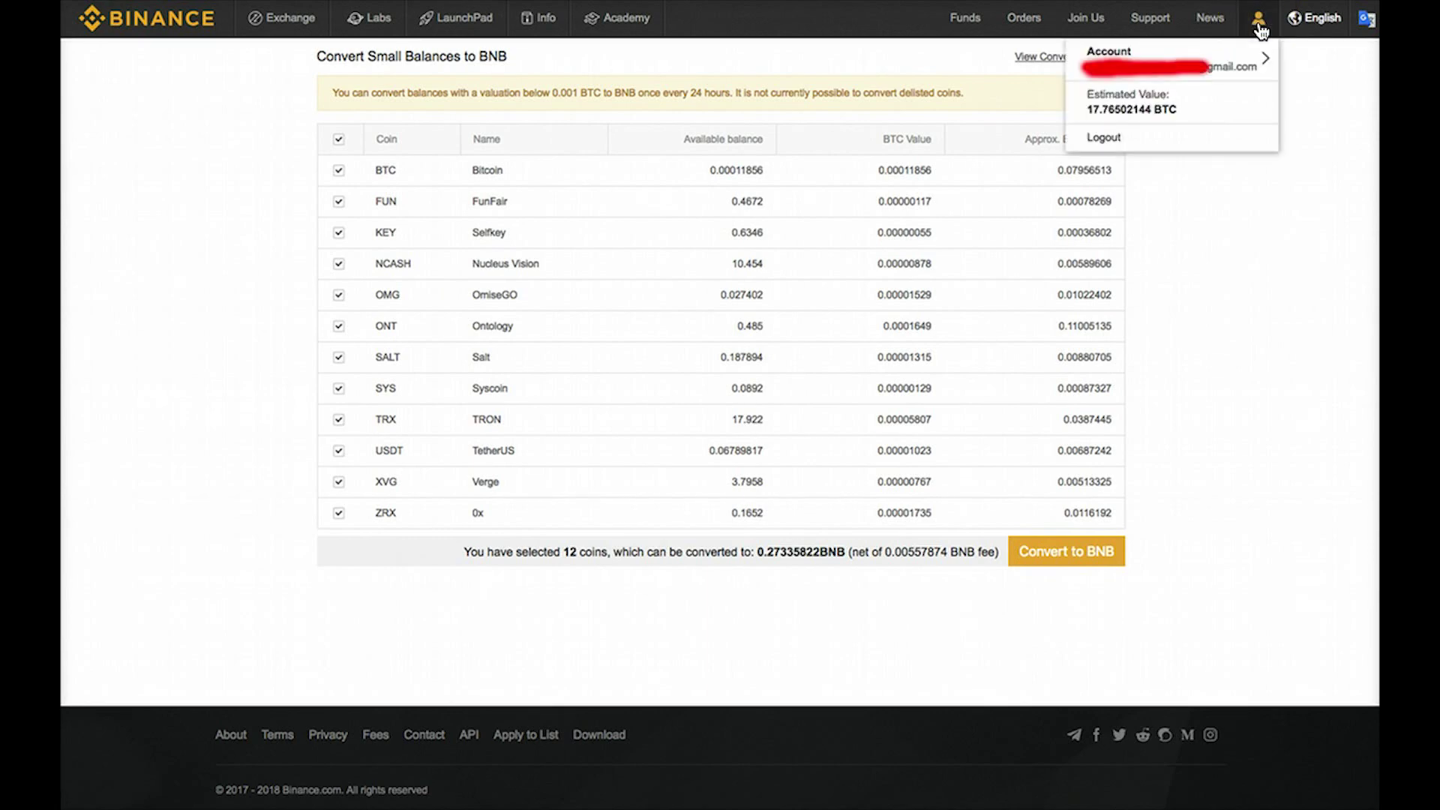
left_click(1229, 64)
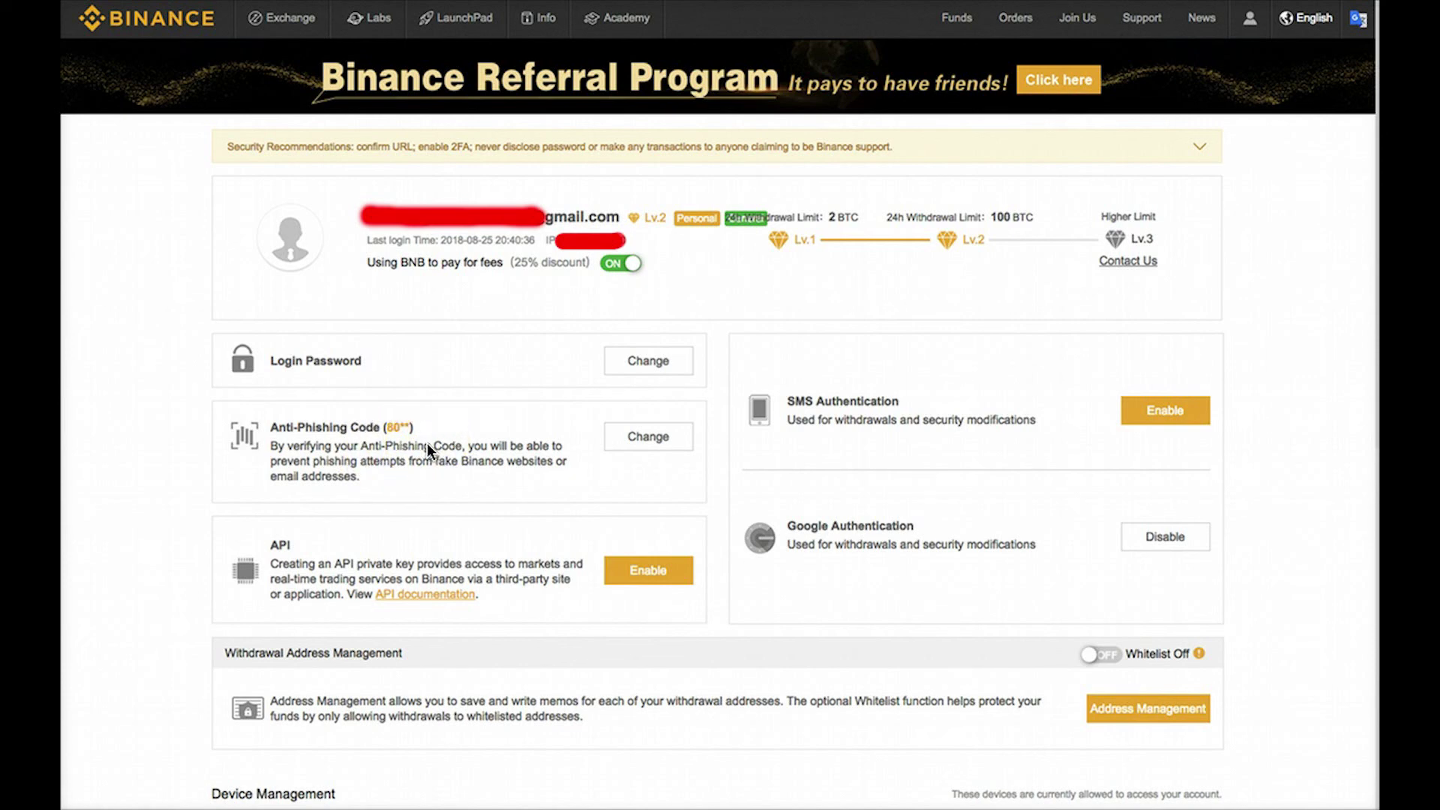
left_click(408, 459)
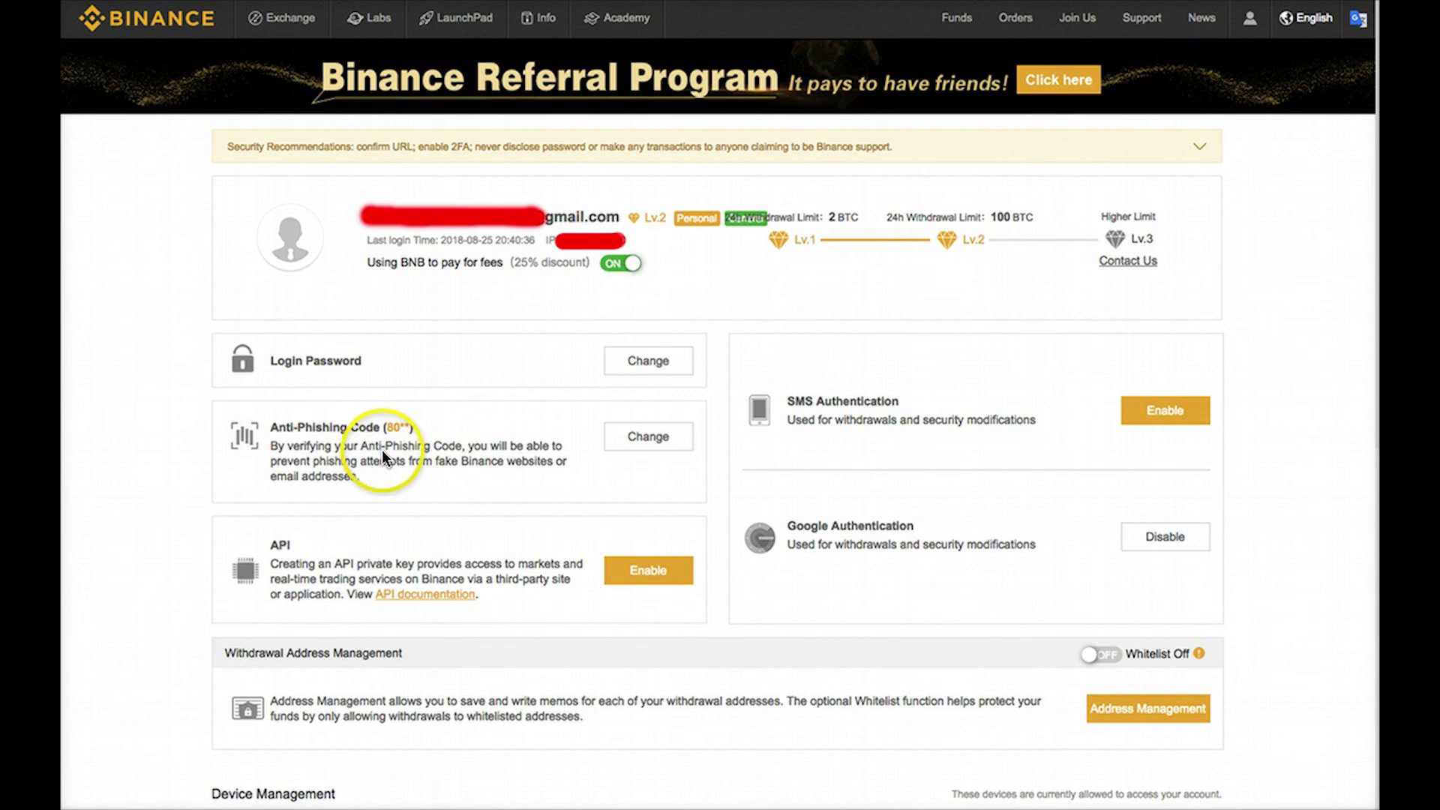
scroll(384, 447, "down", 1)
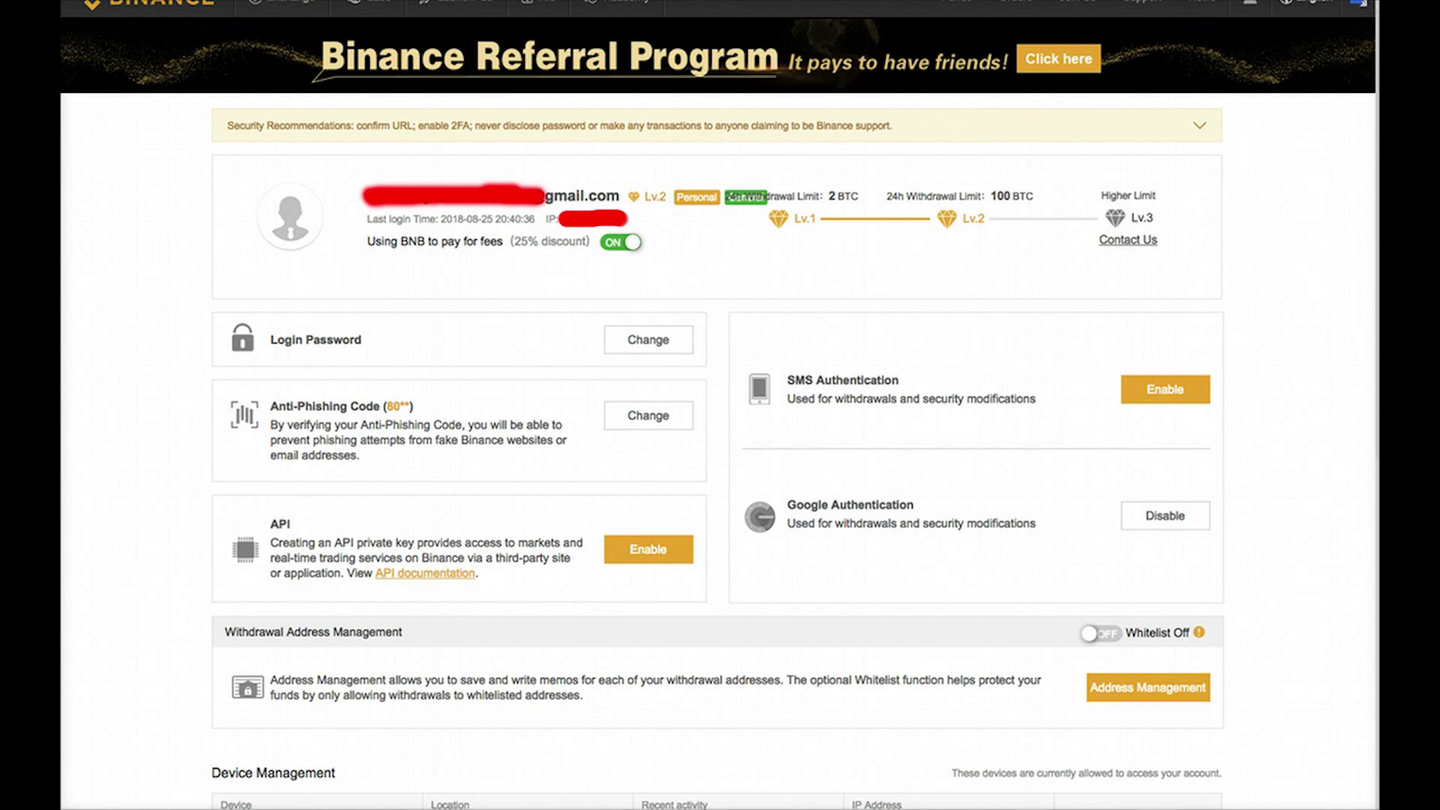
scroll(718, 405, "up", 1)
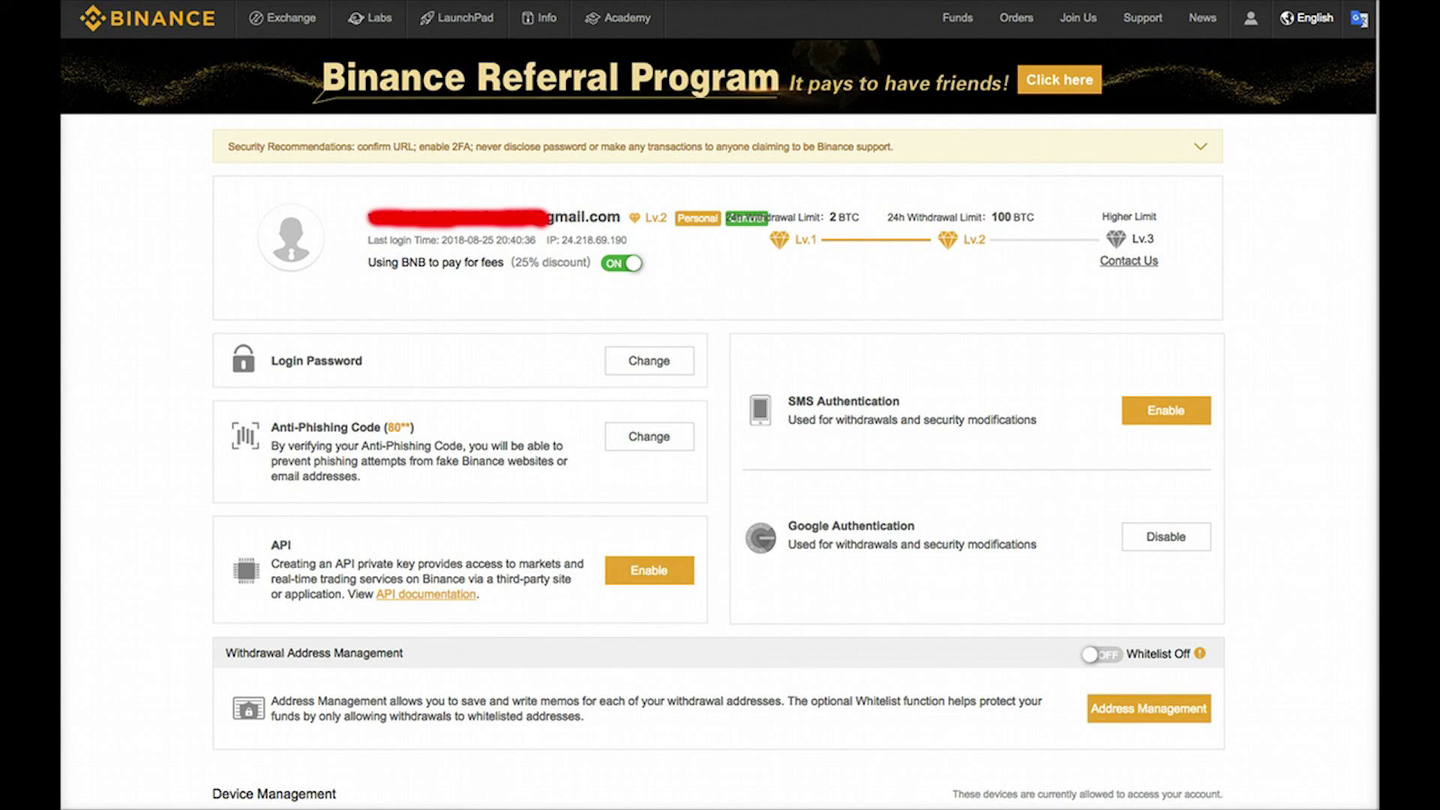
scroll(442, 71, "down", 8)
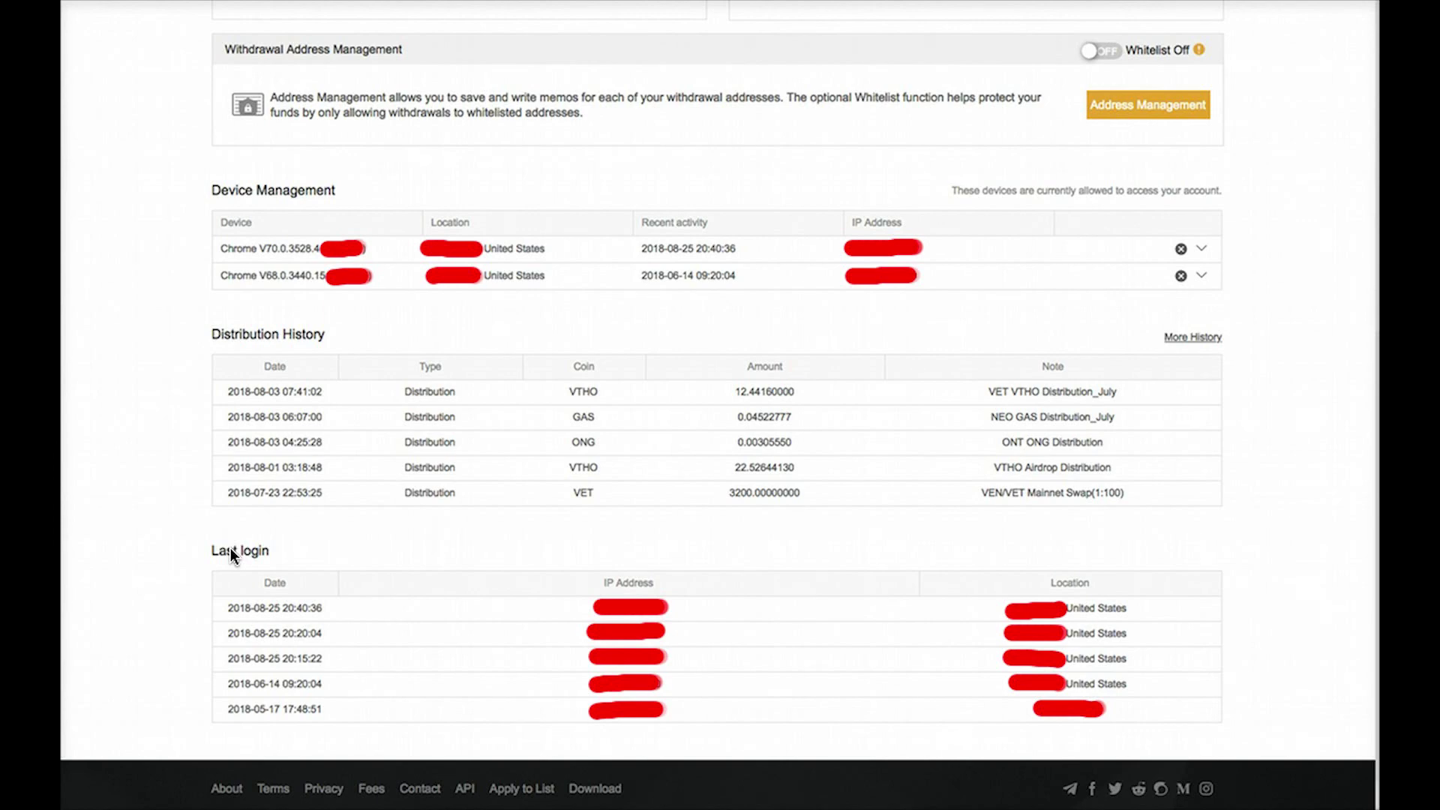
scroll(231, 548, "up", 8)
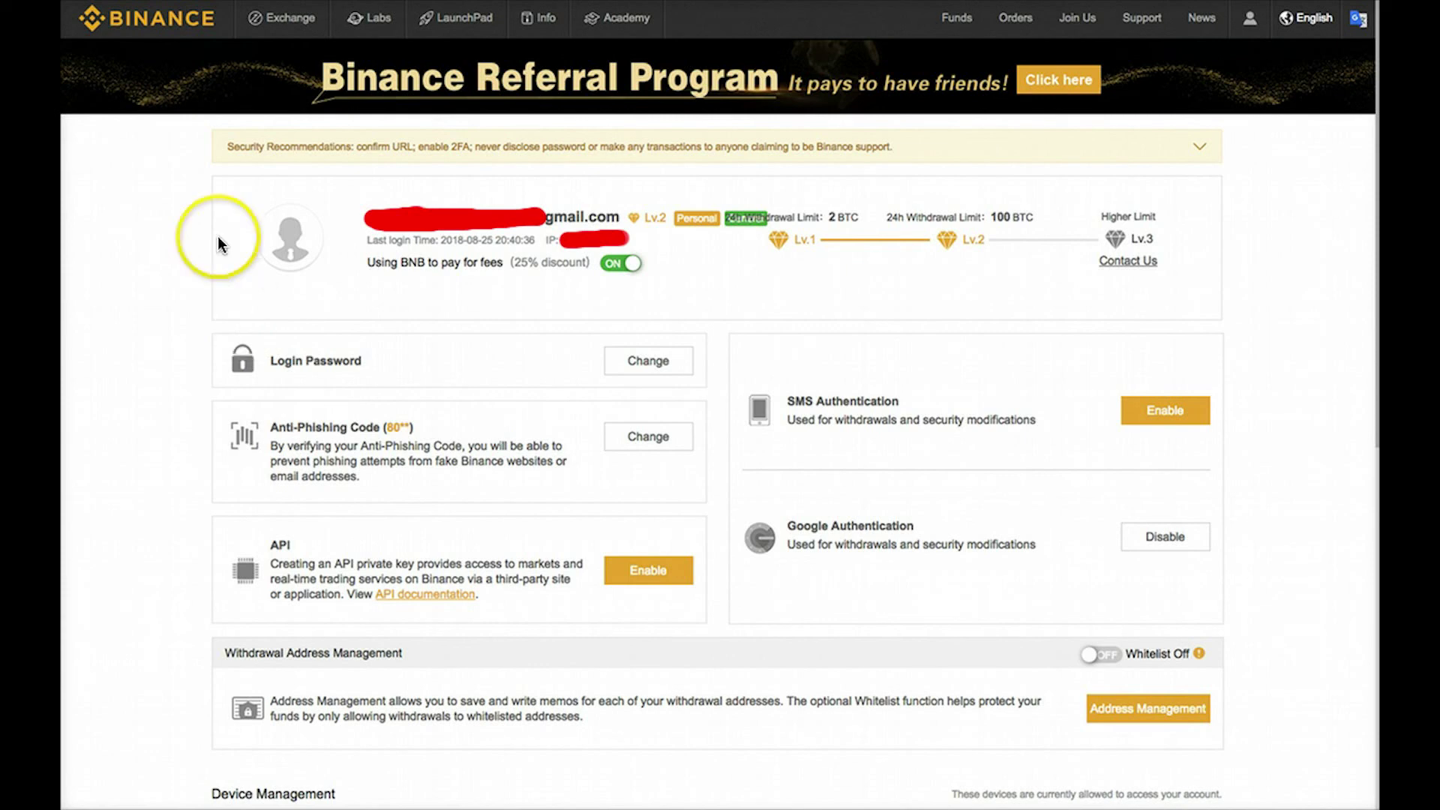
Step: Open the Advanced exchange view for BTC/USDT and examine its price chart
mouse_move(273, 22)
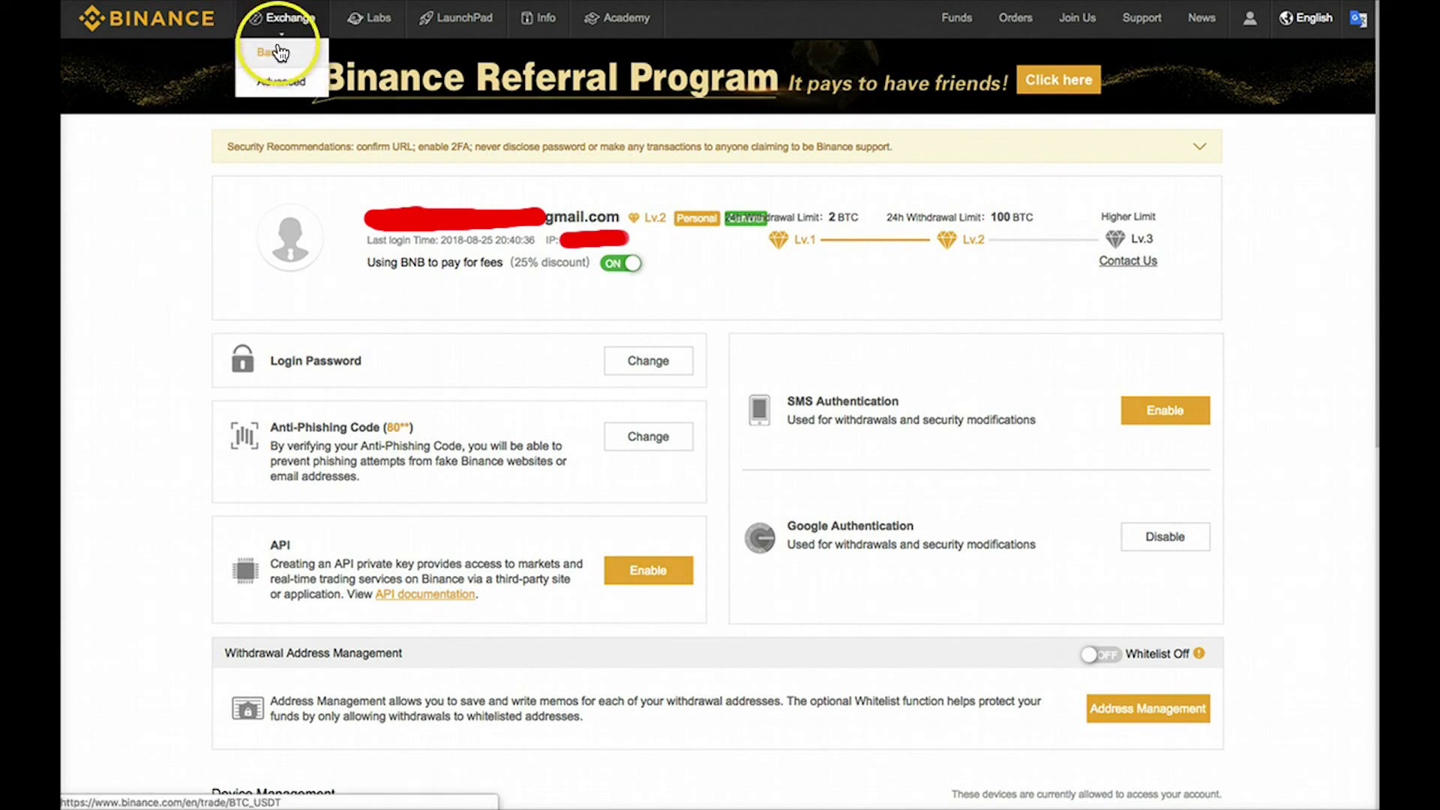
left_click(281, 82)
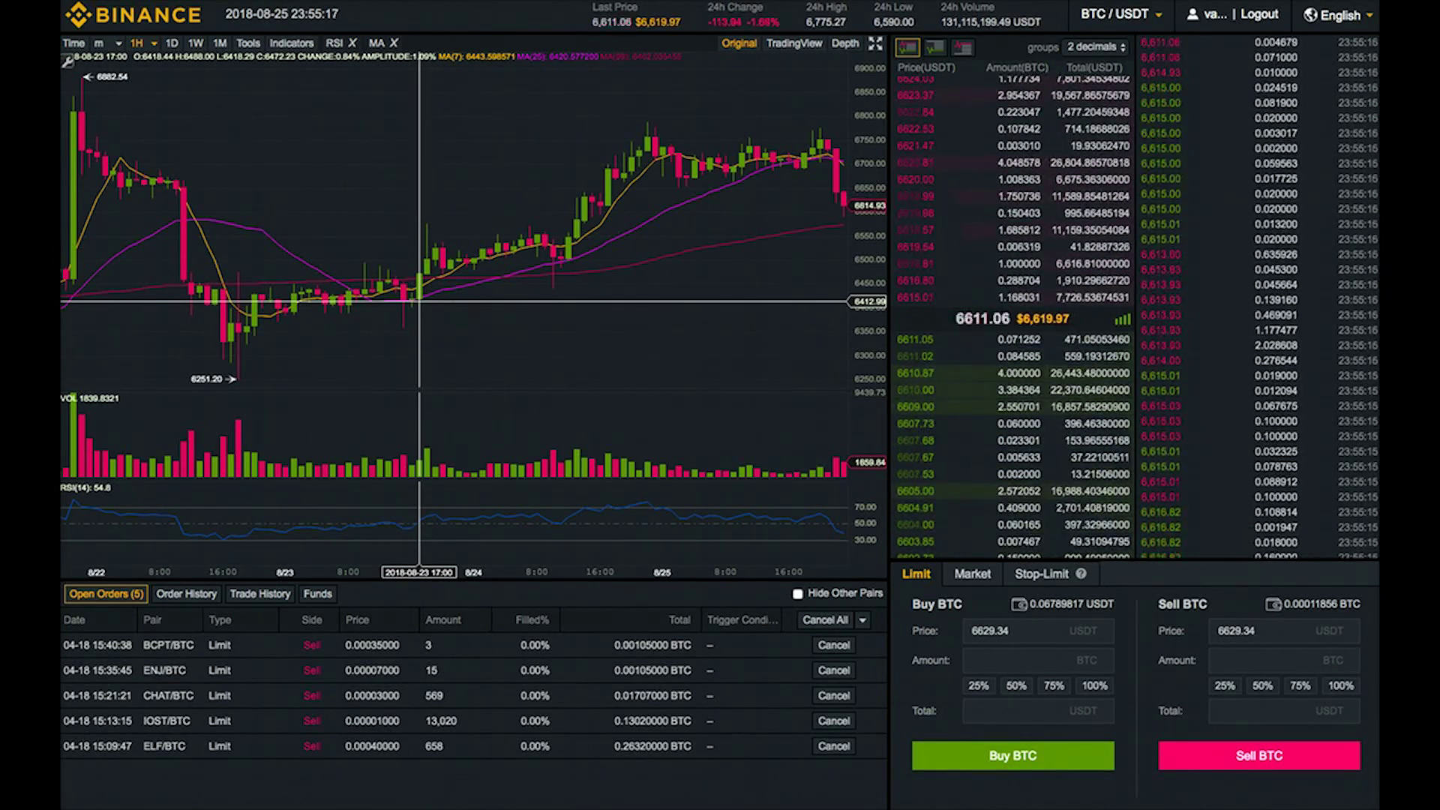
left_click(326, 344)
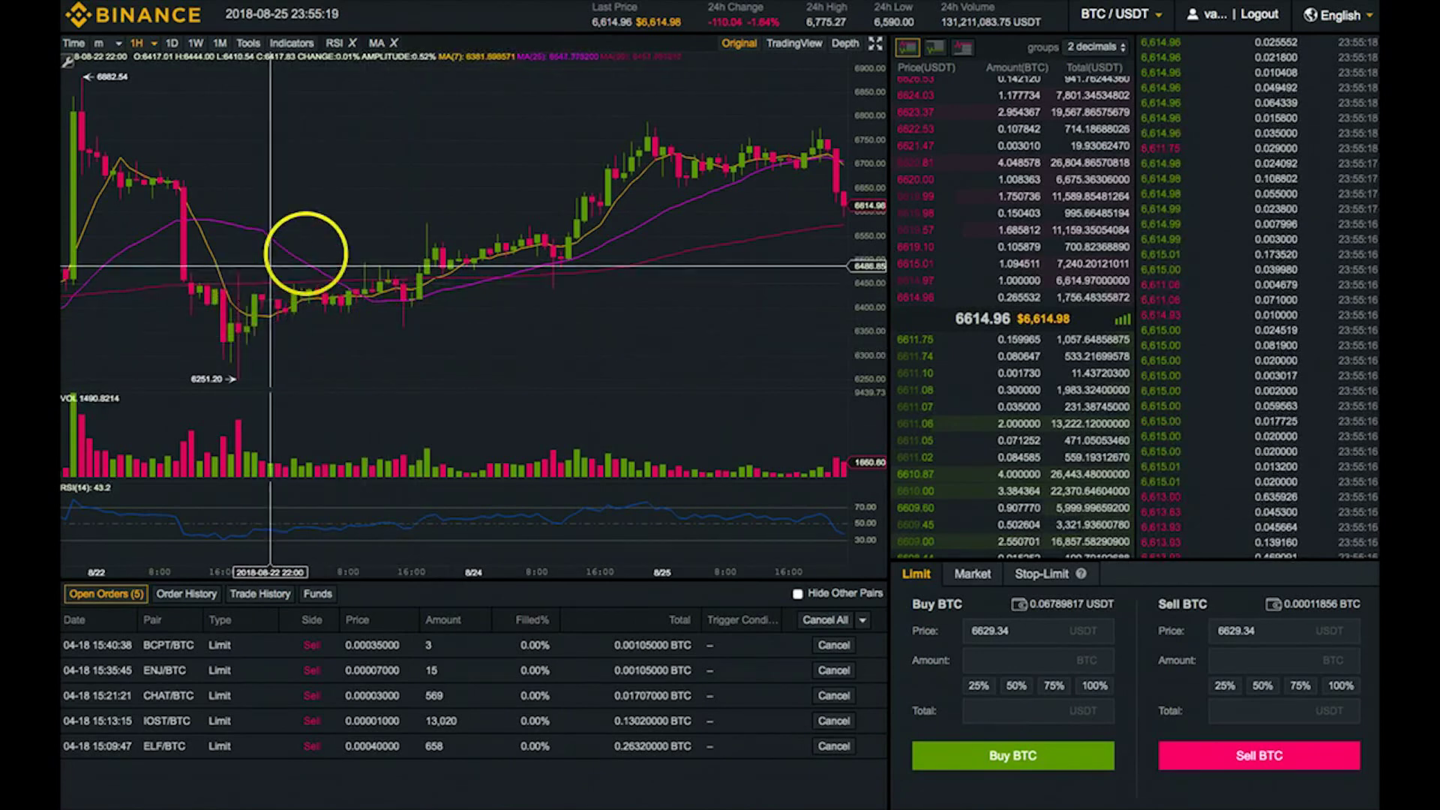
Step: Look through the chart's available indicators, including RSI, and return to the Binance home page
left_click(292, 46)
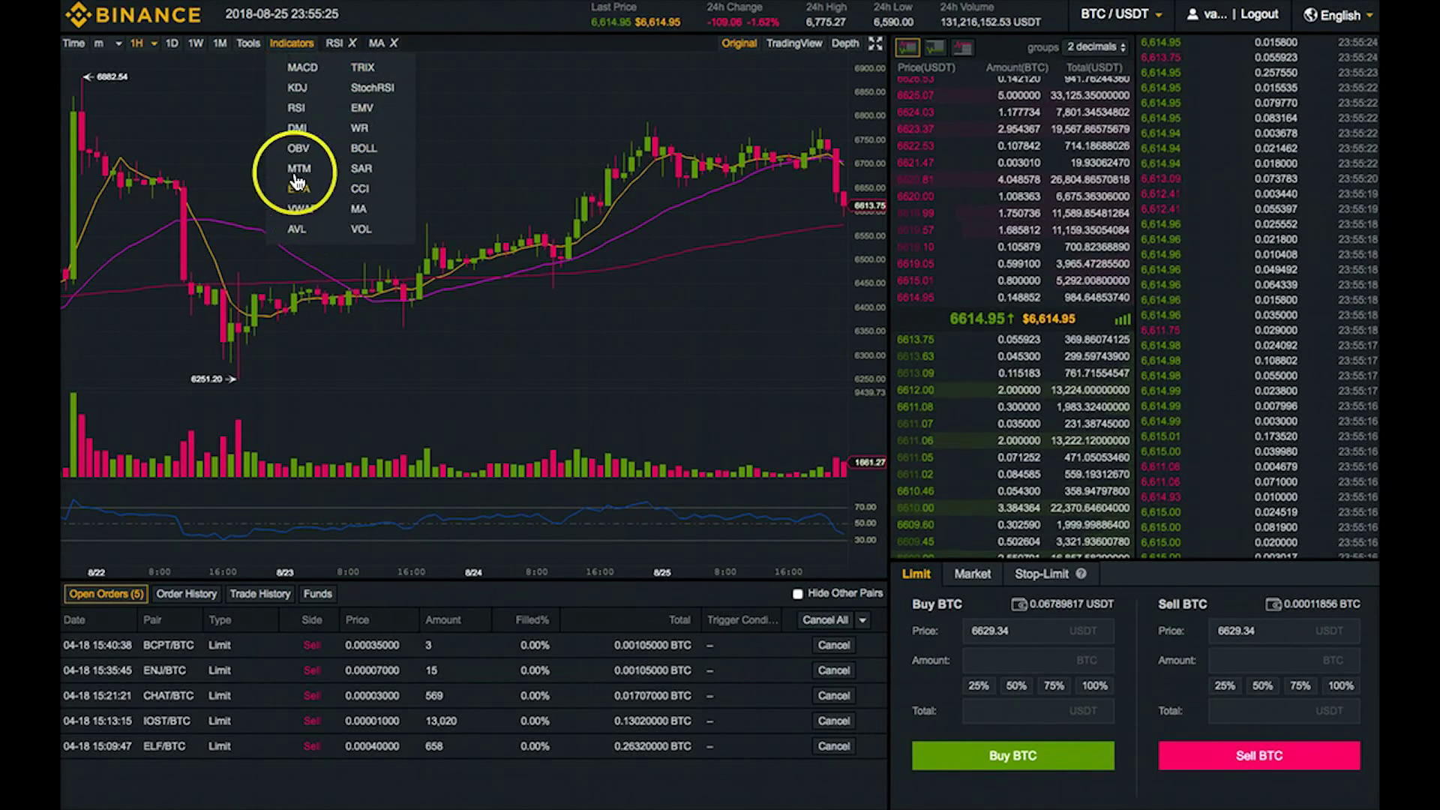
left_click(295, 110)
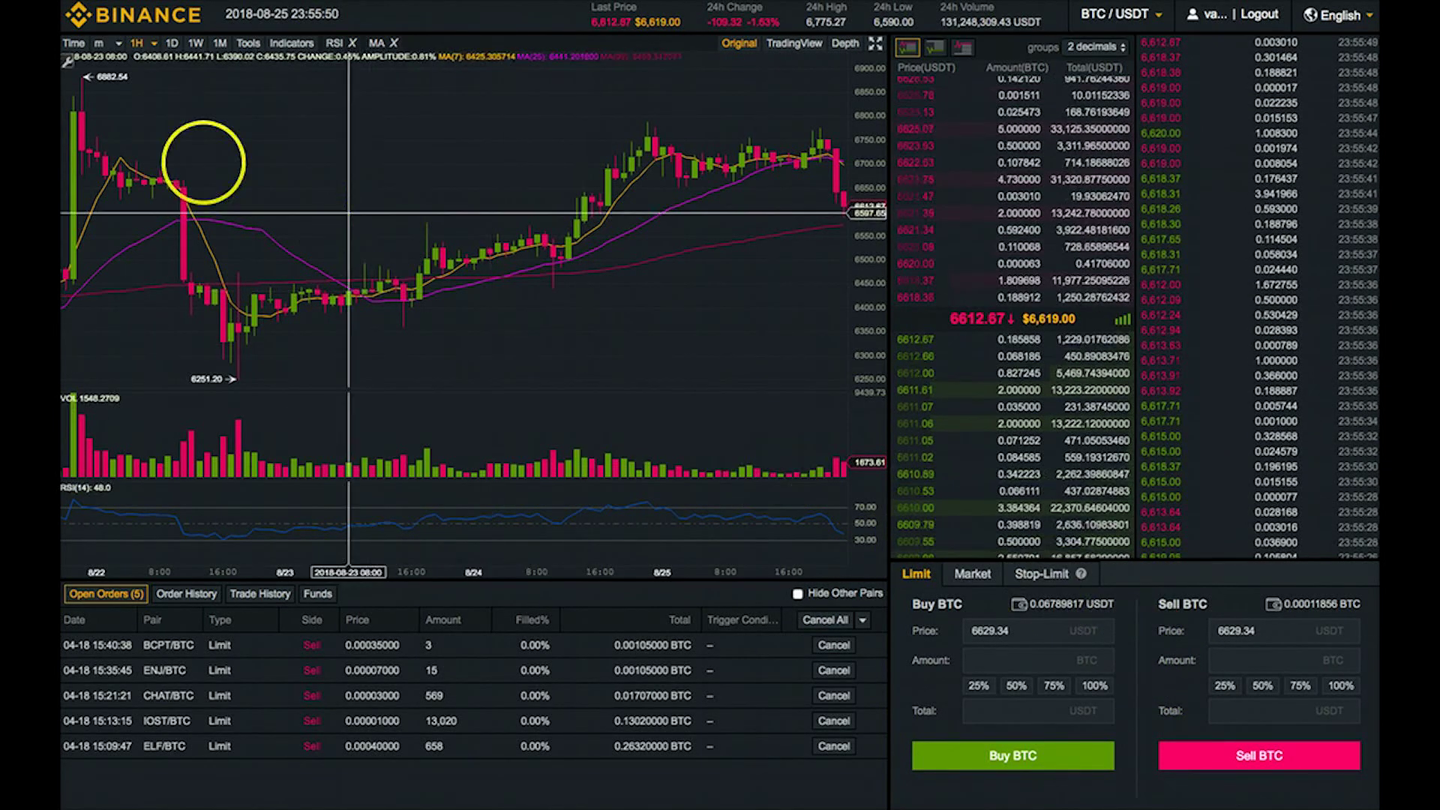
left_click(125, 25)
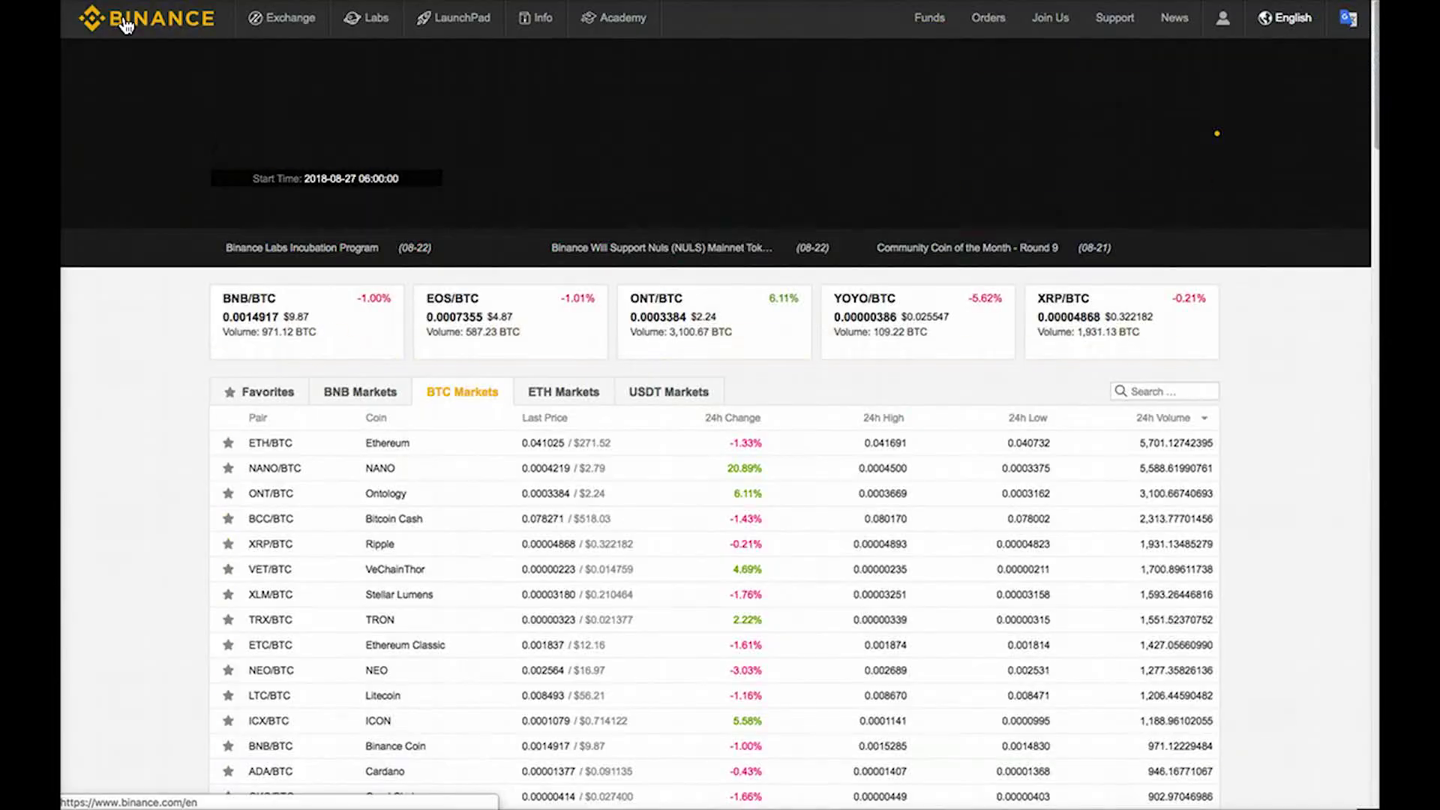